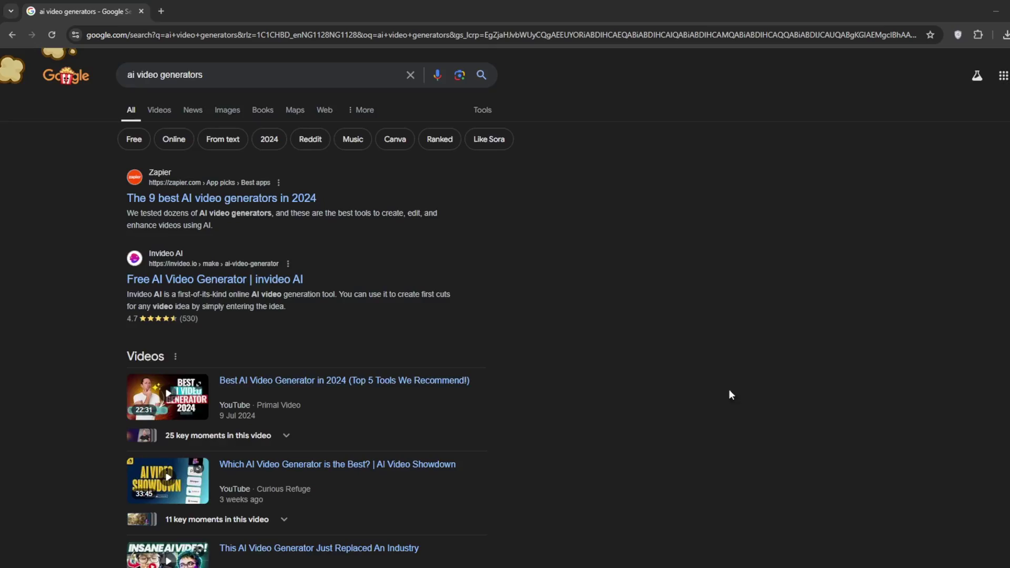
# Step: Scroll through the 'ai video generators' search results
pyautogui.scroll(-17, 637, 213)
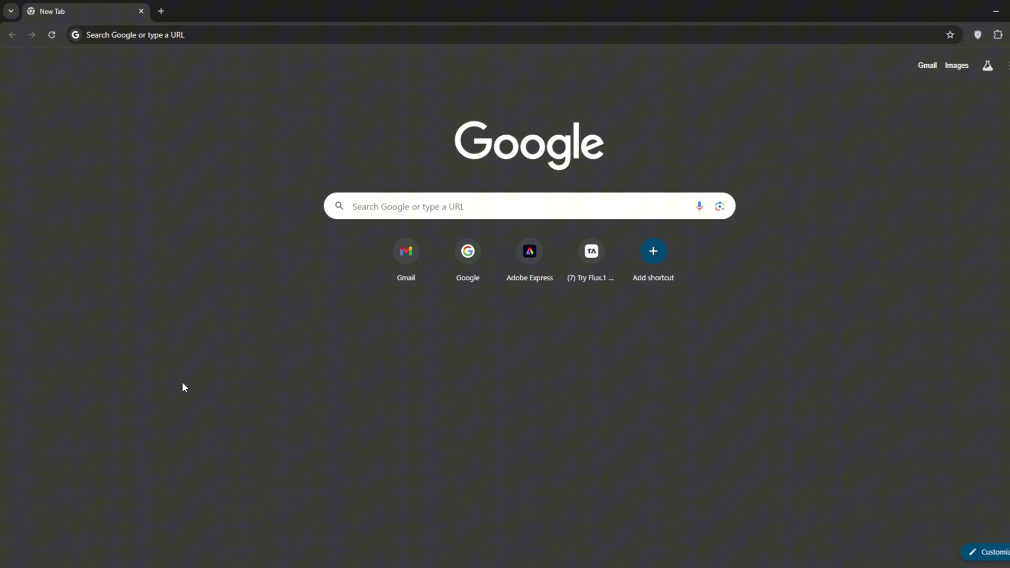
# Step: Search 'tensor art', open TensorArt and scroll through its home feed
pyautogui.click(285, 29)
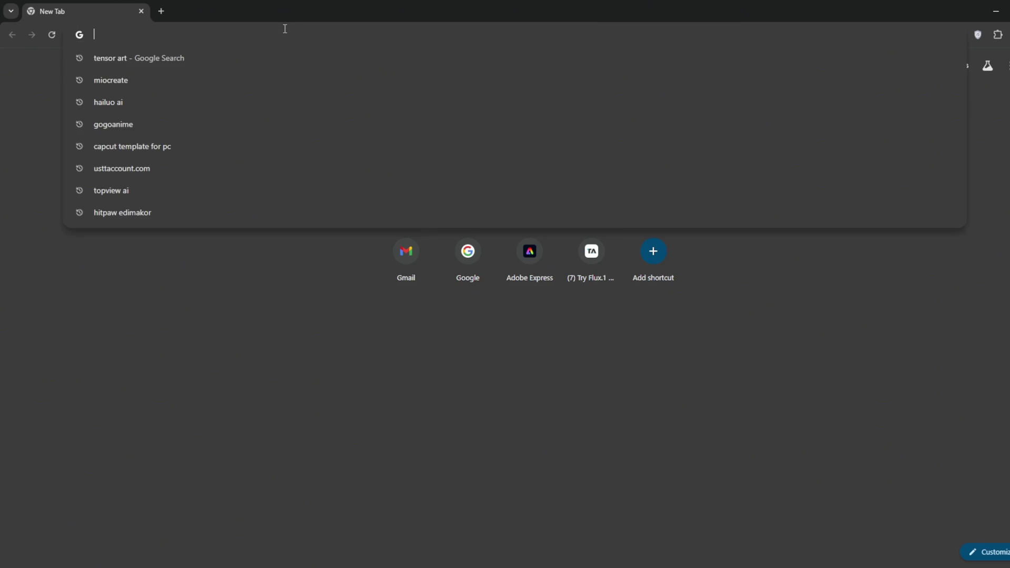
pyautogui.write('tensor art')
pyautogui.press('Return')
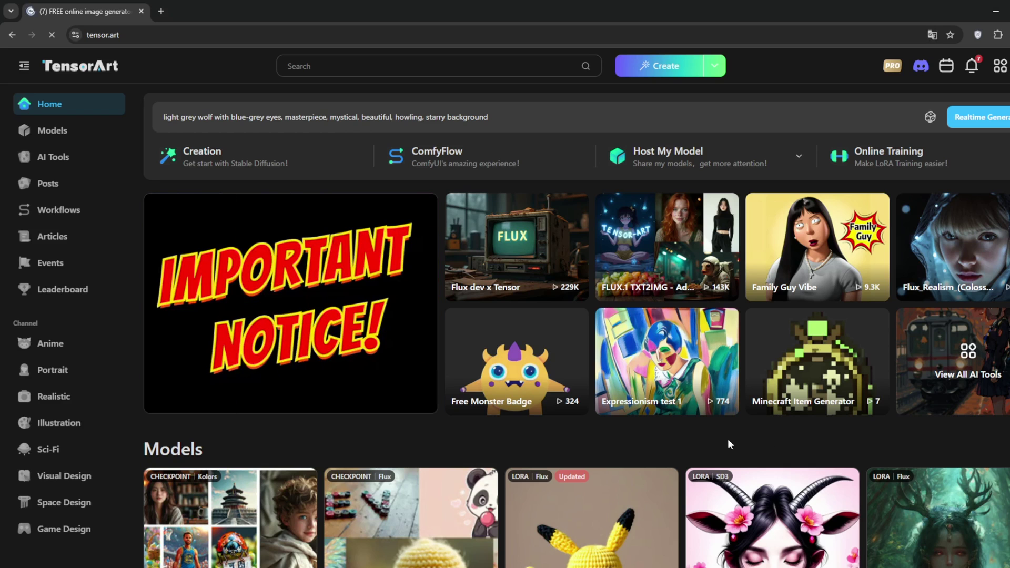
pyautogui.scroll(-3, 661, 417)
pyautogui.scroll(-15, 660, 411)
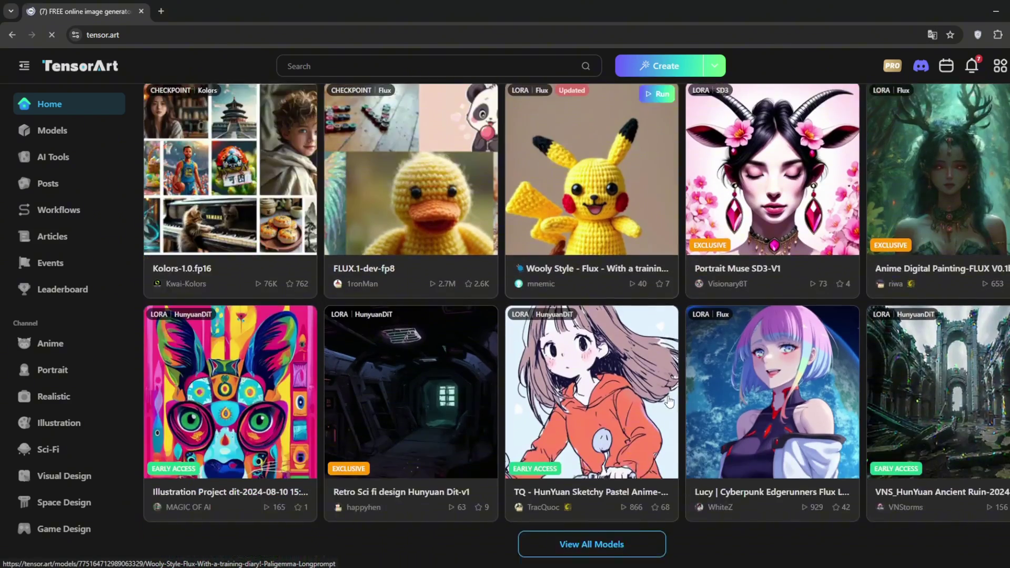
pyautogui.scroll(-8, 668, 395)
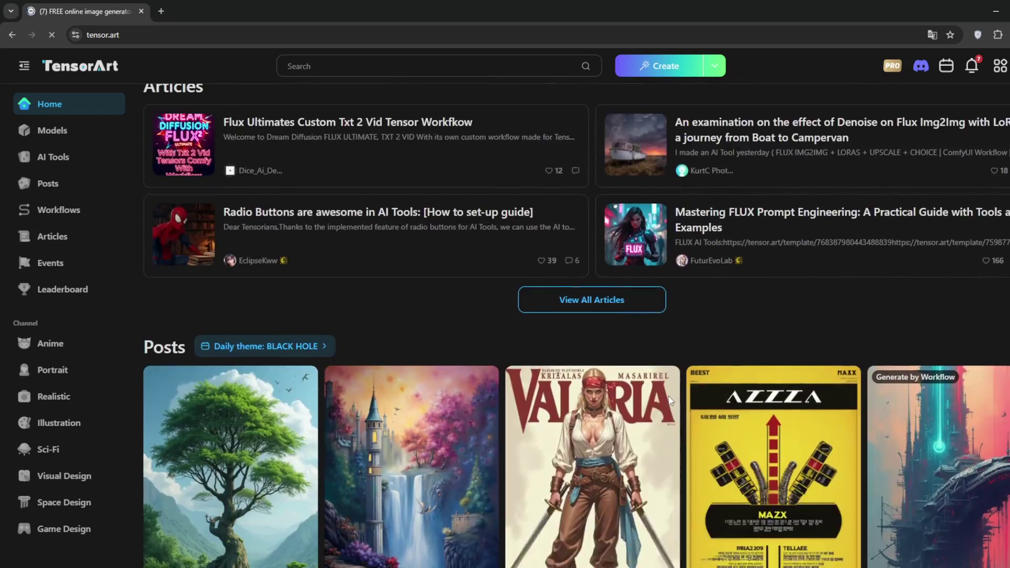
pyautogui.scroll(-6, 683, 362)
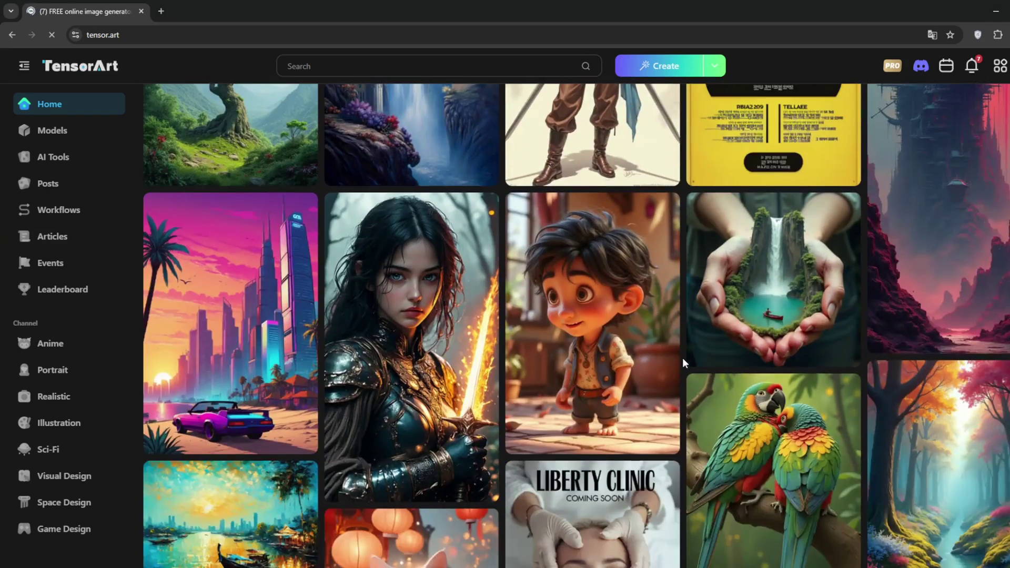
pyautogui.scroll(-5, 684, 358)
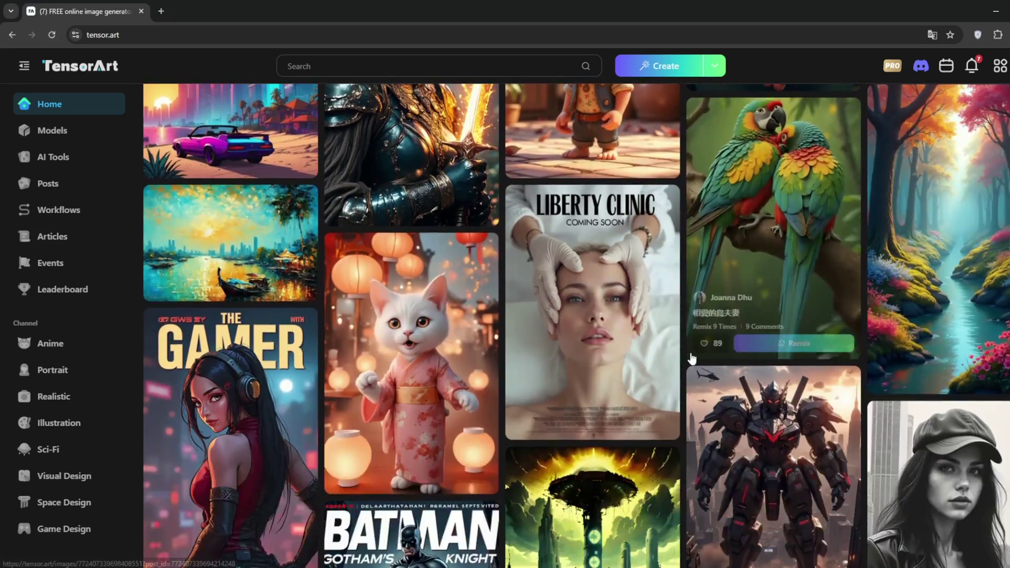
# Step: Browse between the Models gallery and AI Tools pages, ending on AI Tools
pyautogui.click(66, 132)
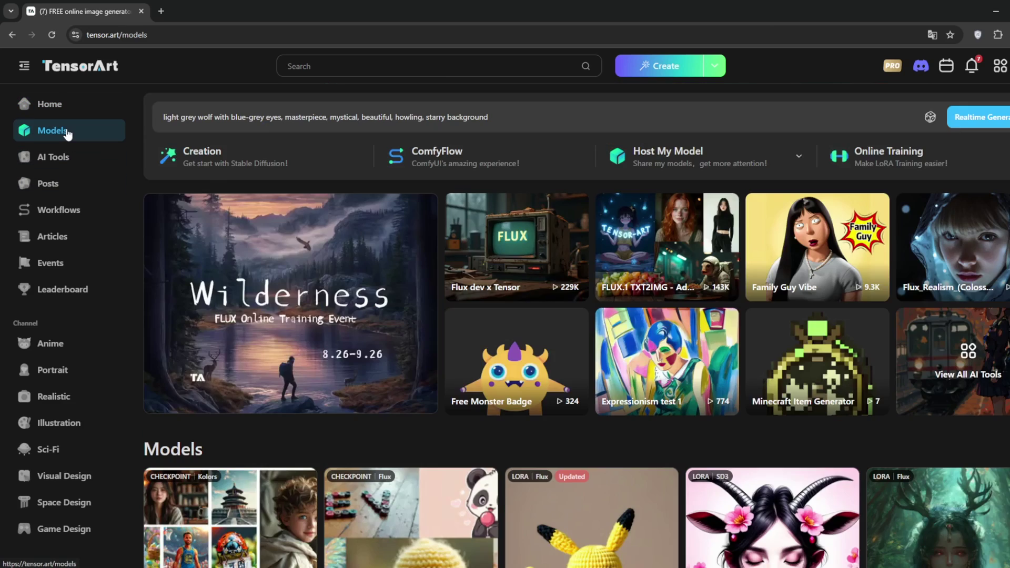
pyautogui.click(67, 162)
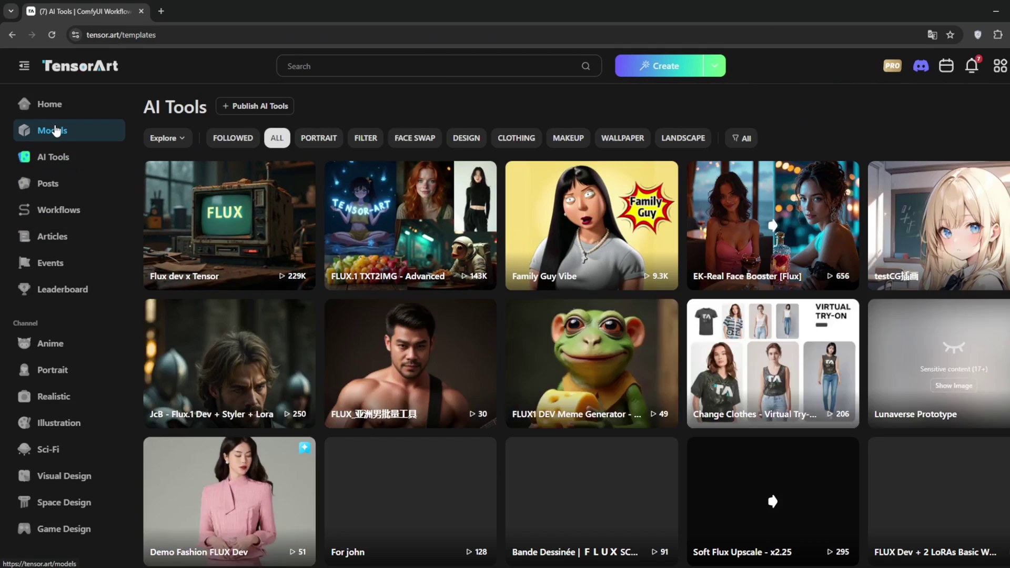
pyautogui.click(55, 131)
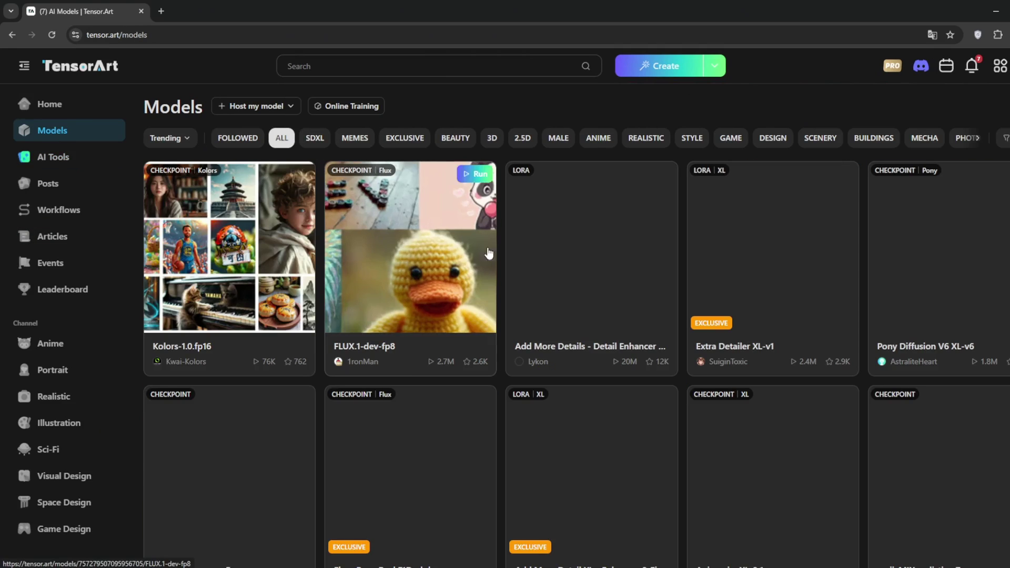
pyautogui.scroll(-2, 503, 261)
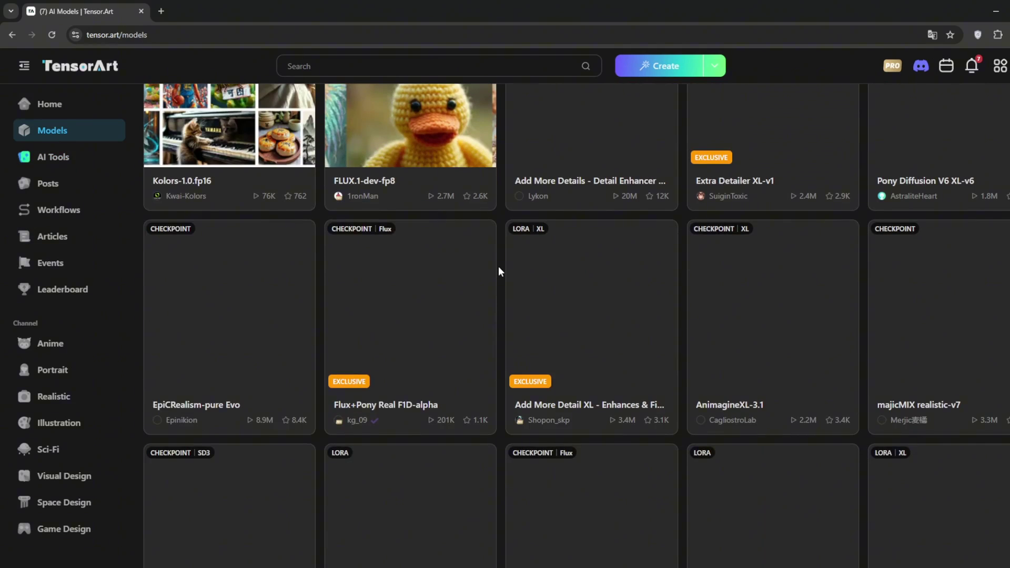
pyautogui.scroll(2, 497, 266)
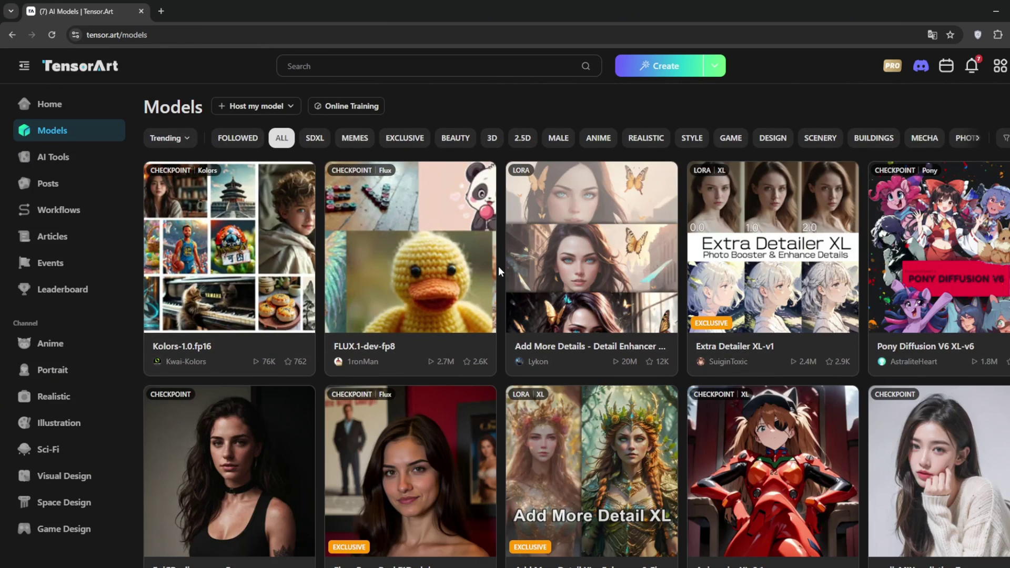
pyautogui.scroll(-2, 497, 266)
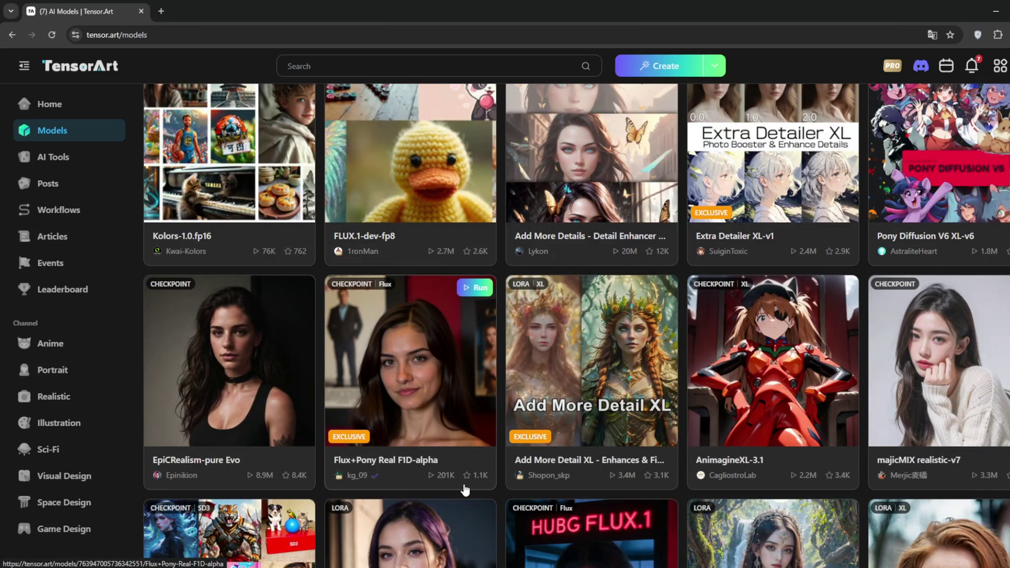
pyautogui.click(68, 159)
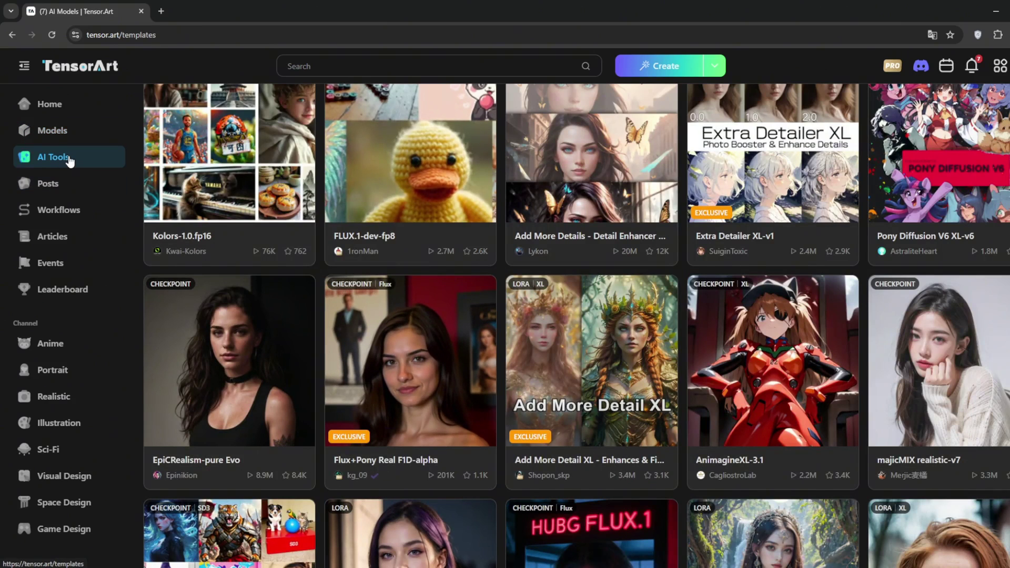
# Step: Open TensorArt's Try Flux.1 generator in a new tab
pyautogui.moveTo(224, 274)
pyautogui.hotkey('ctrl', 't')
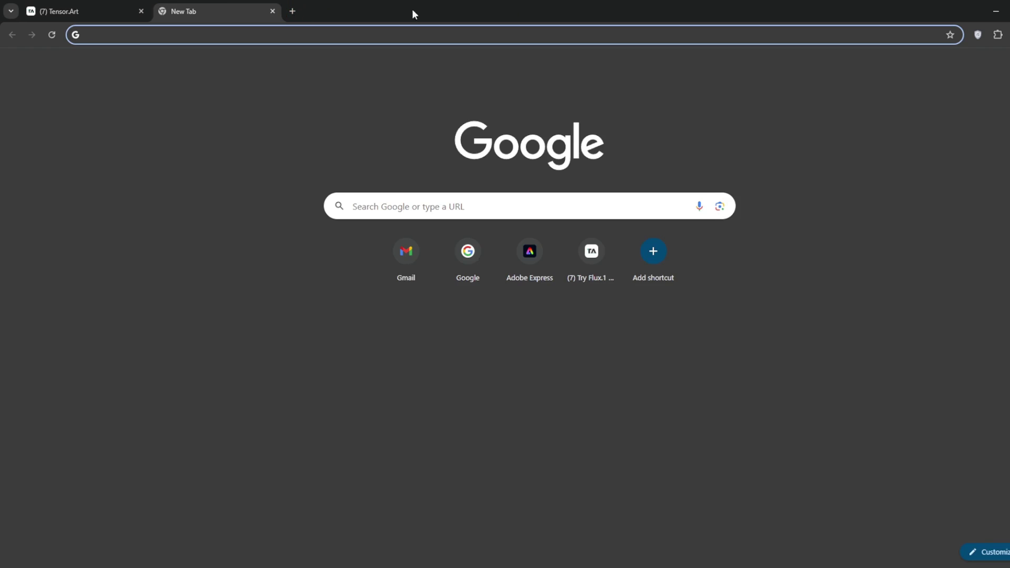
pyautogui.click(588, 258)
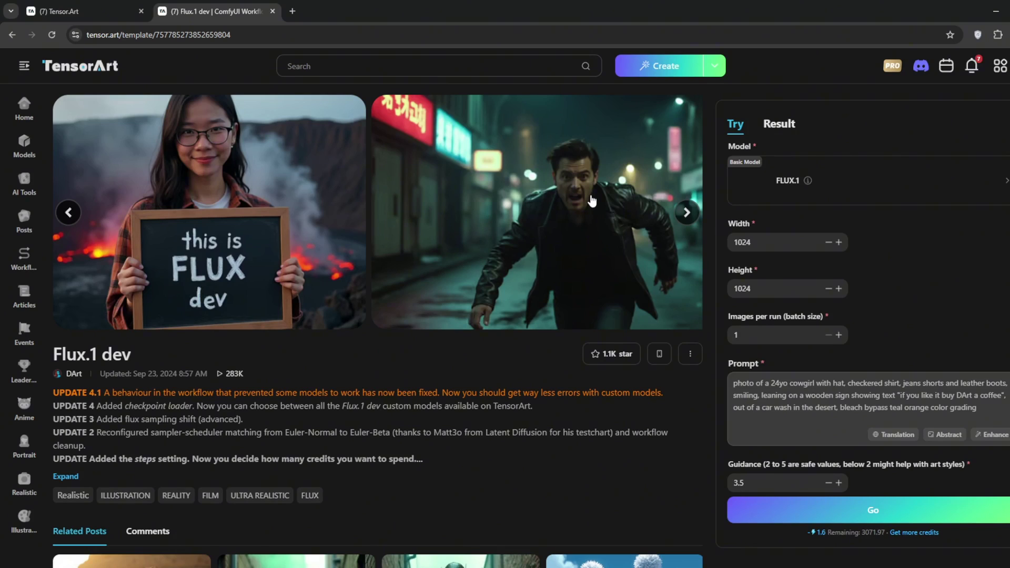
# Step: Replace the prompt with 'photo of a 24 year old woman with short black hair' and generate three images
pyautogui.moveTo(986, 416); pyautogui.dragTo(684, 373)
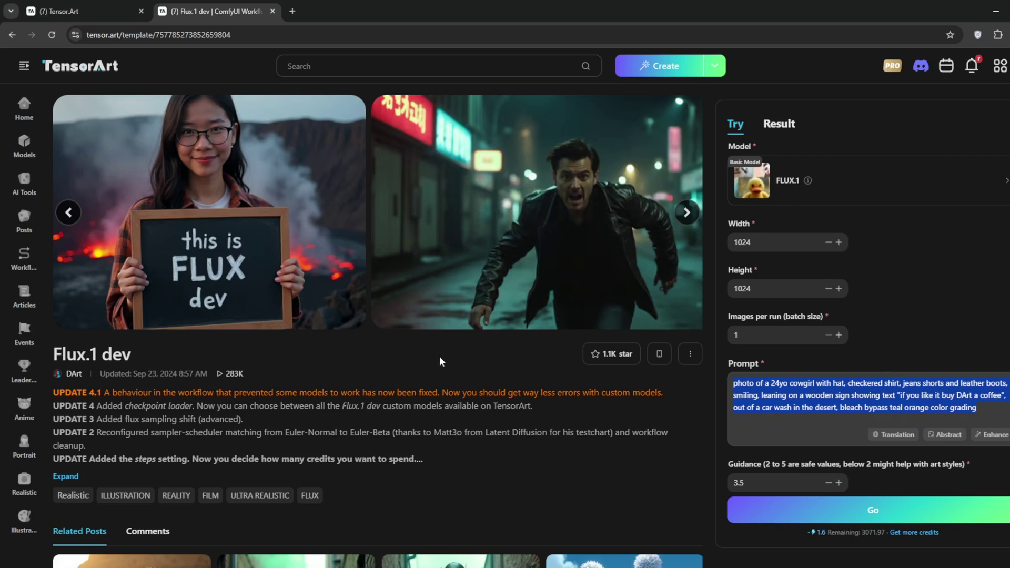
pyautogui.press('BackSpace')
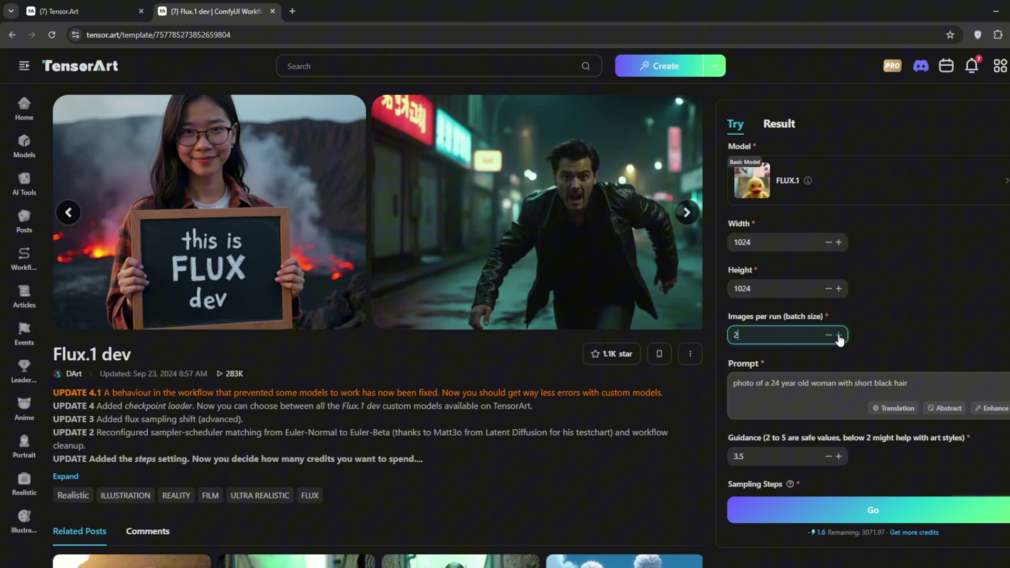
pyautogui.scroll(-3, 916, 415)
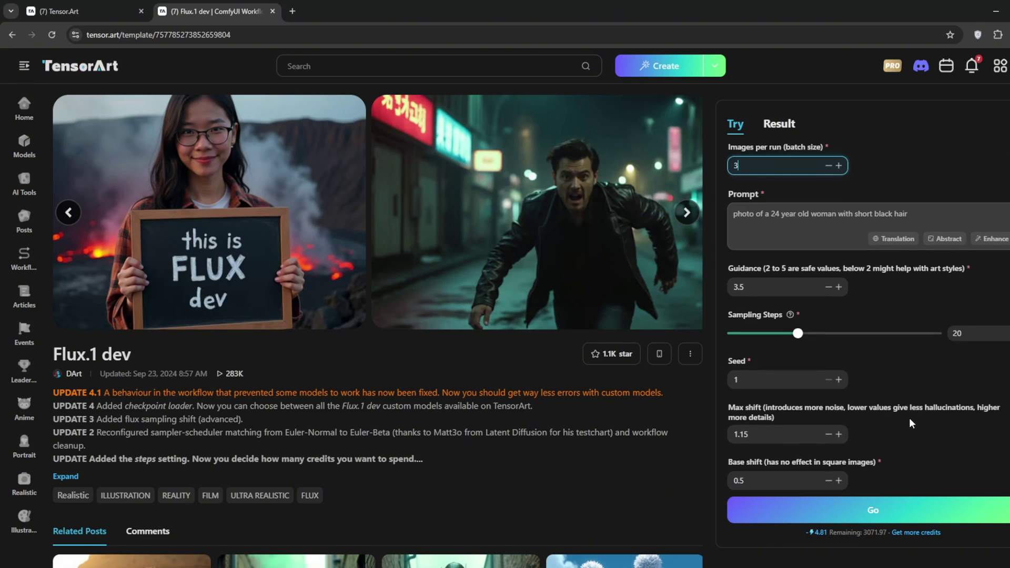
pyautogui.scroll(2, 907, 409)
pyautogui.click(893, 510)
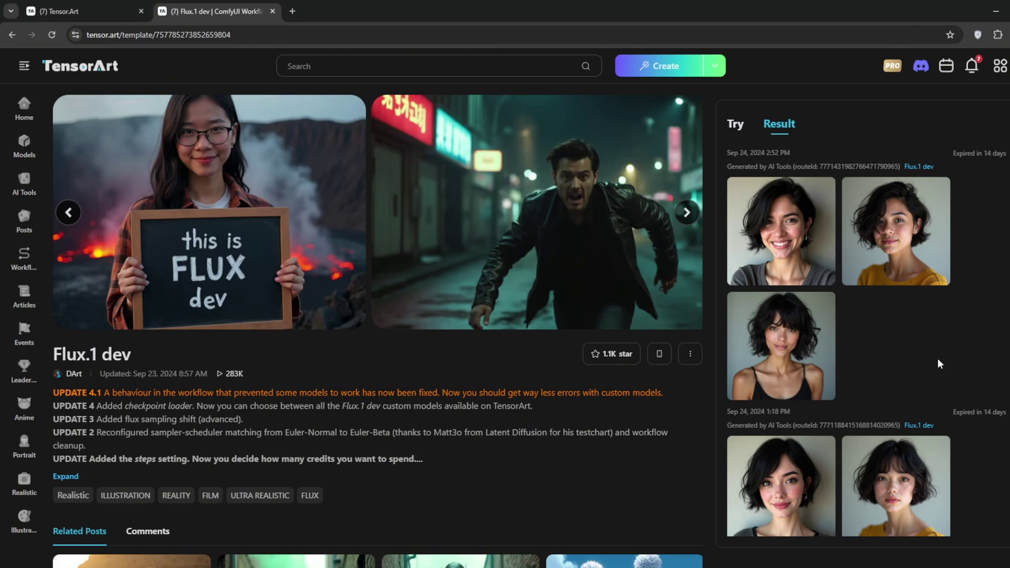
# Step: Preview the first three Flux.1 portraits one by one, closing each
pyautogui.click(778, 237)
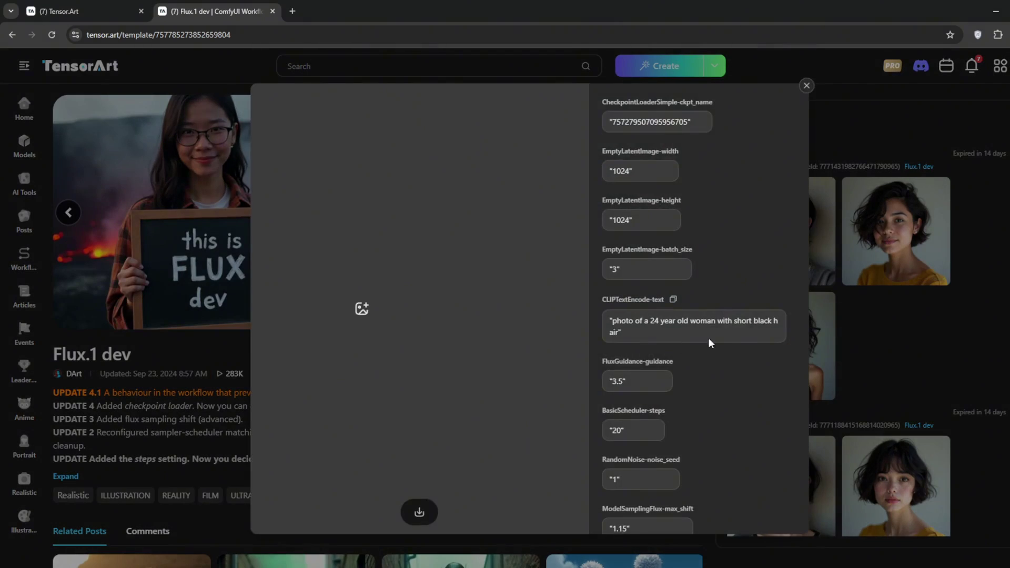
pyautogui.click(863, 85)
pyautogui.click(767, 237)
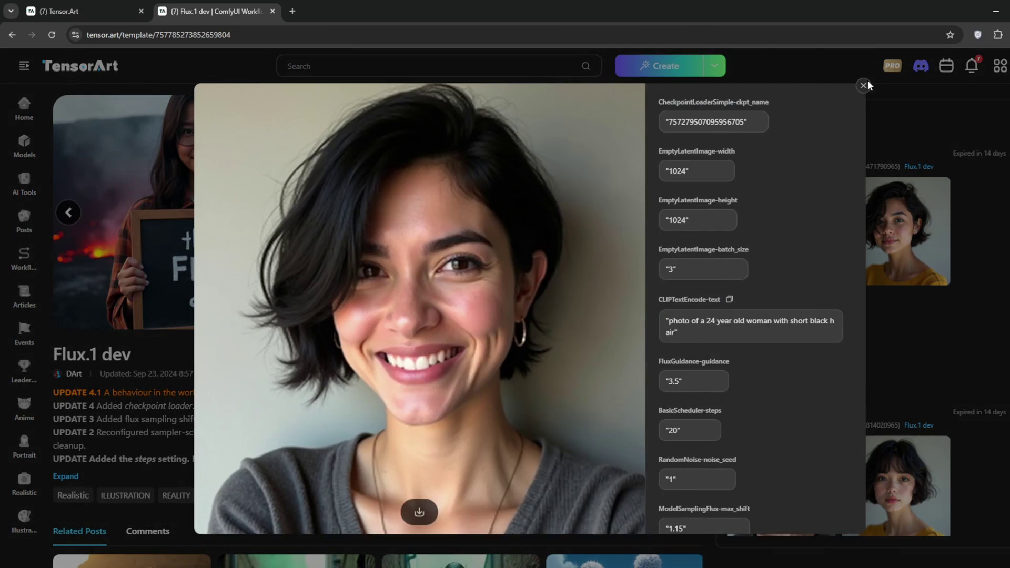
pyautogui.click(863, 85)
pyautogui.click(784, 337)
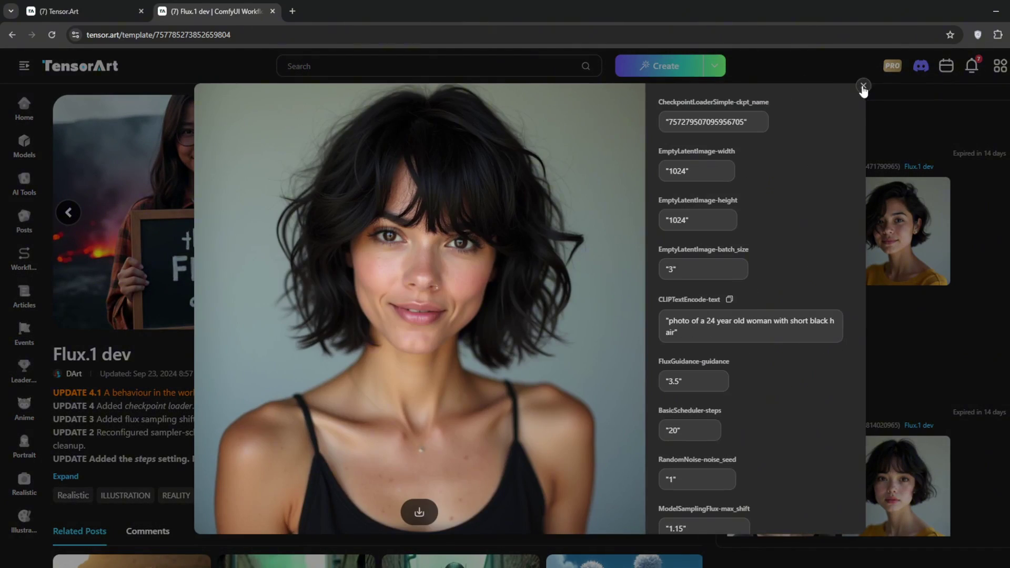
pyautogui.click(863, 86)
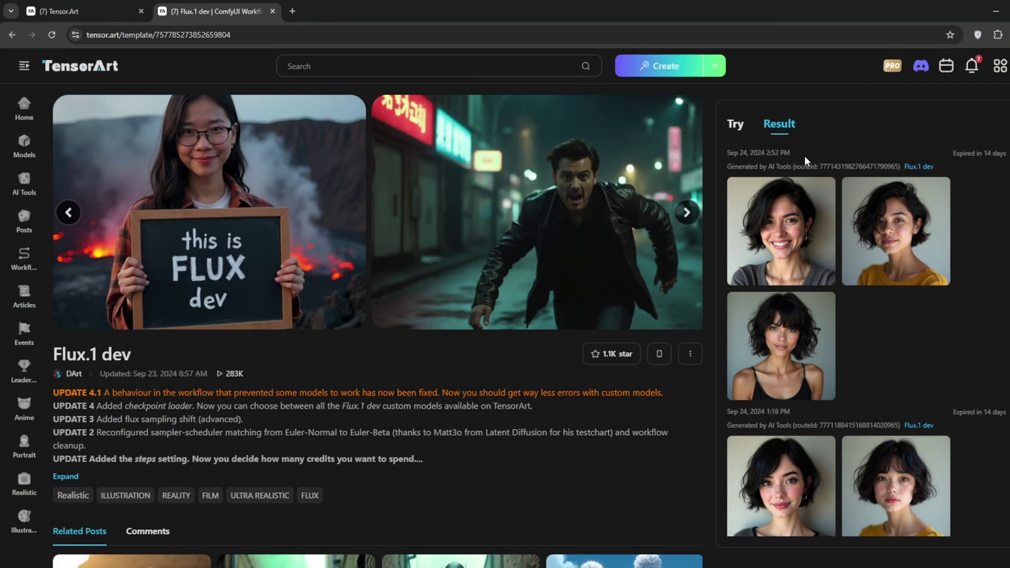
# Step: Download the yellow-sweater portrait and close its detail view
pyautogui.click(888, 212)
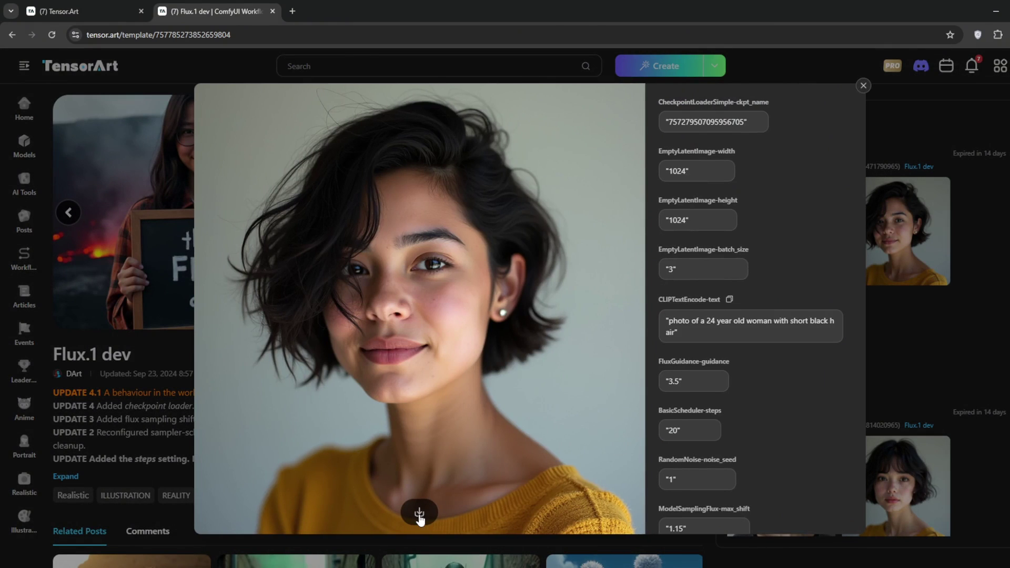
pyautogui.click(420, 513)
pyautogui.click(863, 86)
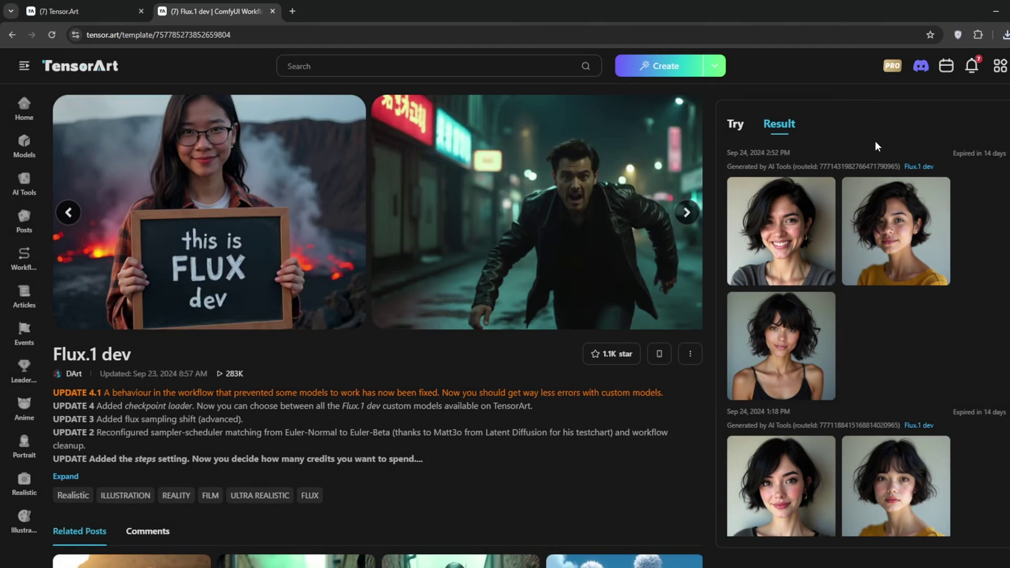
# Step: Open chatgpt.com in a new tab and attach the downloaded yellow-sweater portrait
pyautogui.click(293, 11)
pyautogui.write('chatgpt')
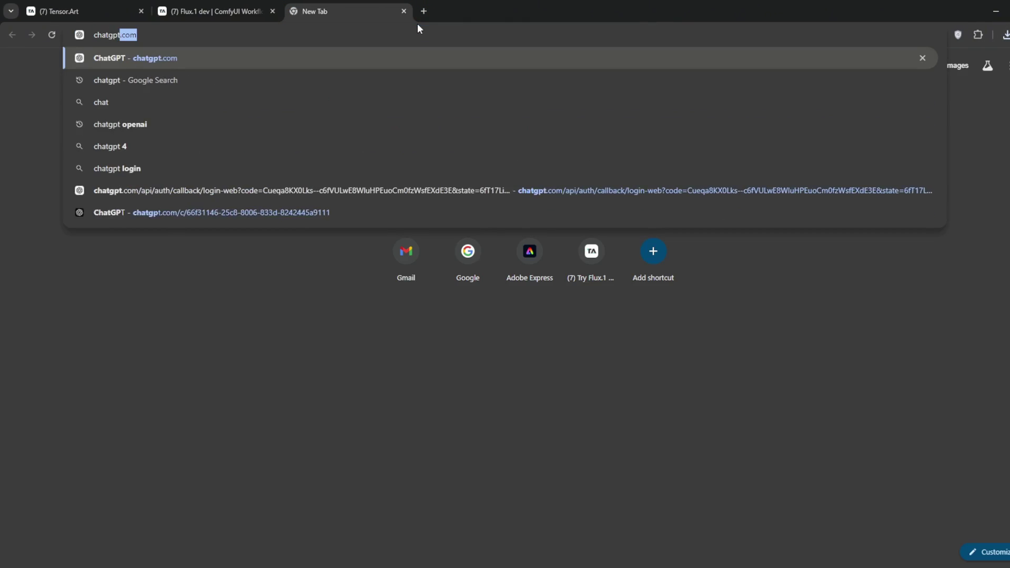
pyautogui.press('Return')
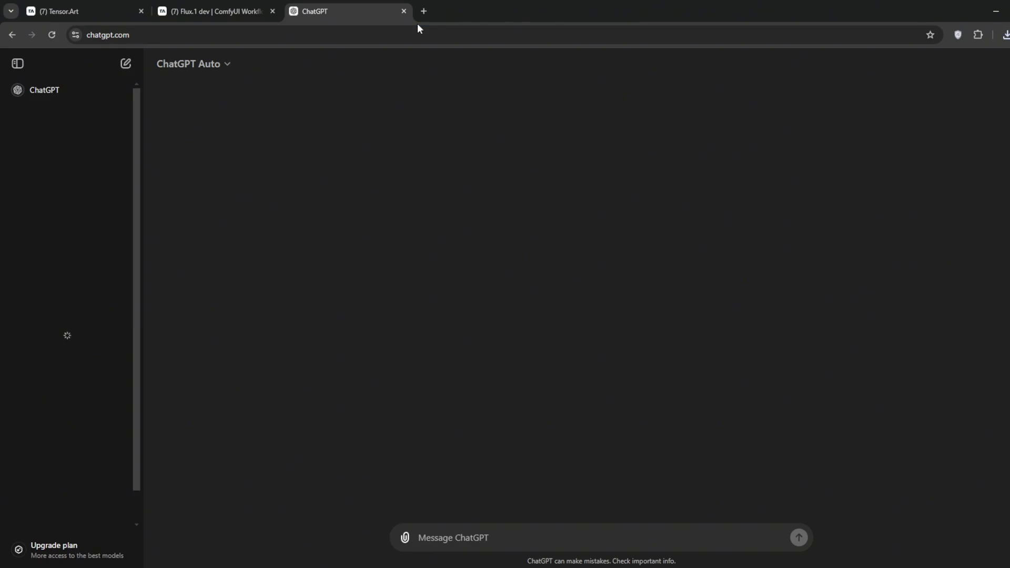
pyautogui.click(1005, 35)
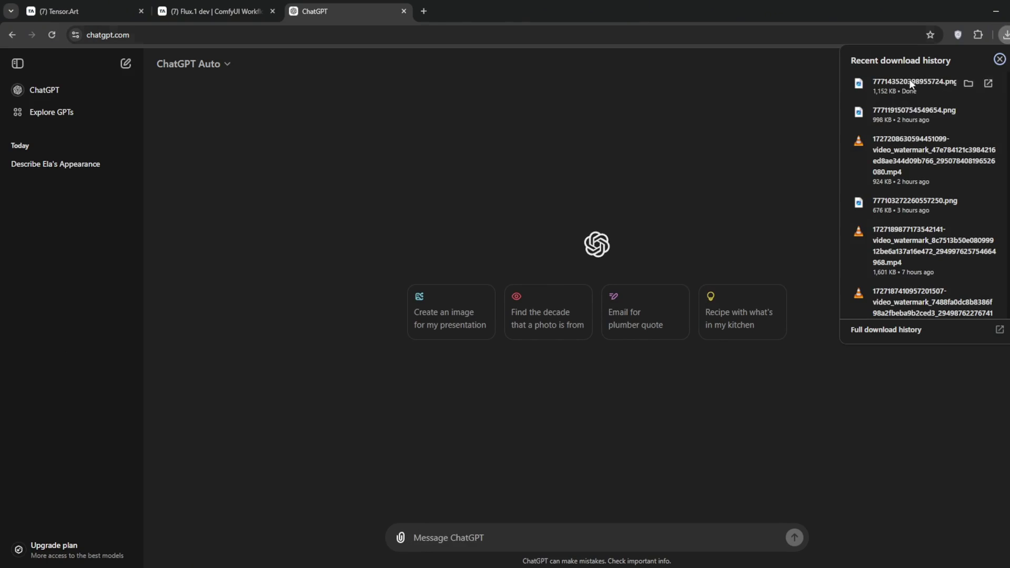
pyautogui.moveTo(912, 84); pyautogui.dragTo(579, 330)
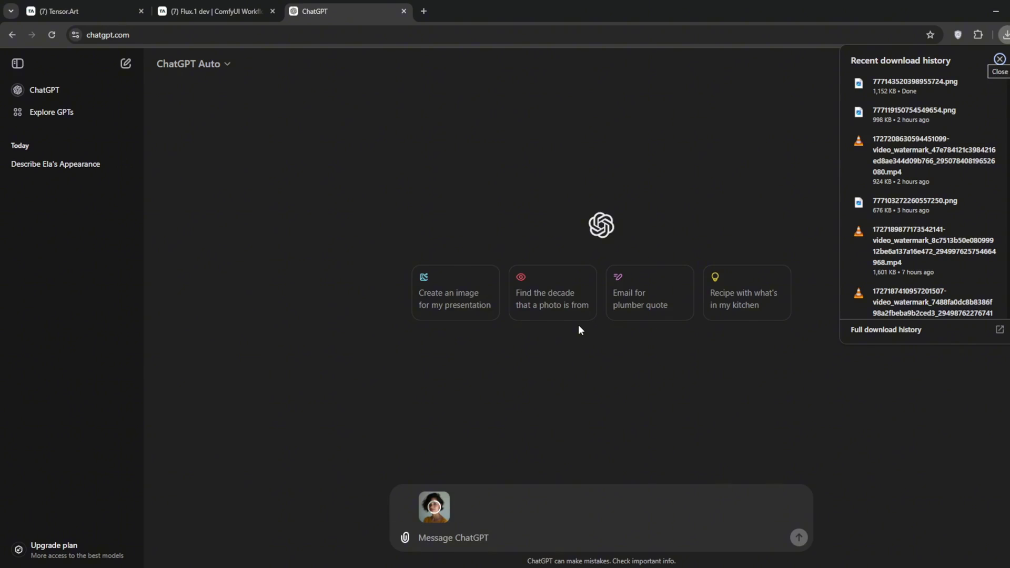
# Step: Ask ChatGPT to describe only Sara's facial features, starting with 'sara, a 24'
pyautogui.click(453, 534)
pyautogui.write('Her name is sara')
pyautogui.hotkey('shift', 'Return')
pyautogui.write('Describe only her facial features, such as her  ha')
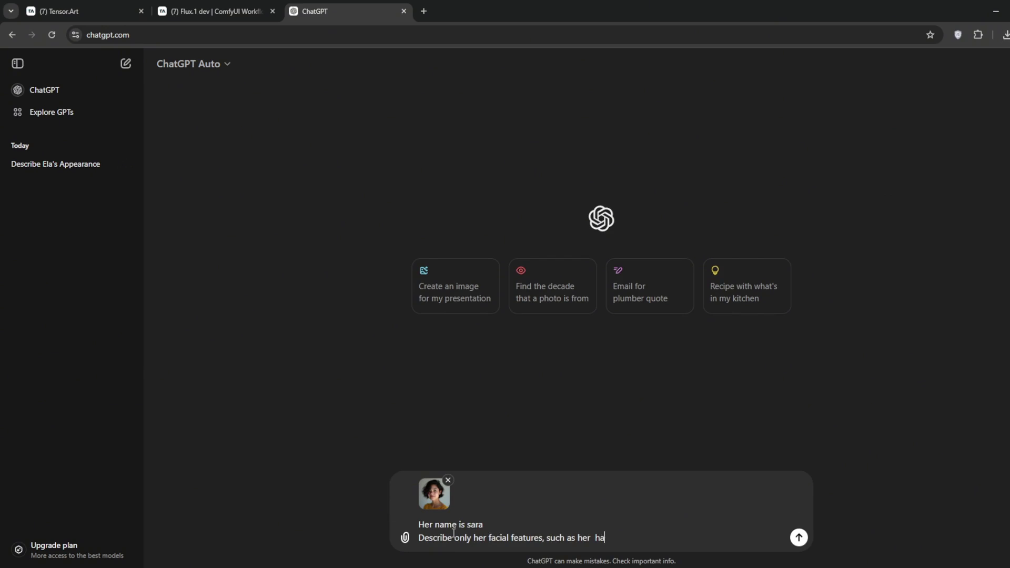
pyautogui.write('ir color, eye color, nose shape, mouth length, hair style, face shape, face size.')
pyautogui.hotkey('shift', 'Return')
pyautogui.write('Start it with, sara,a 24 year old woman with"........')
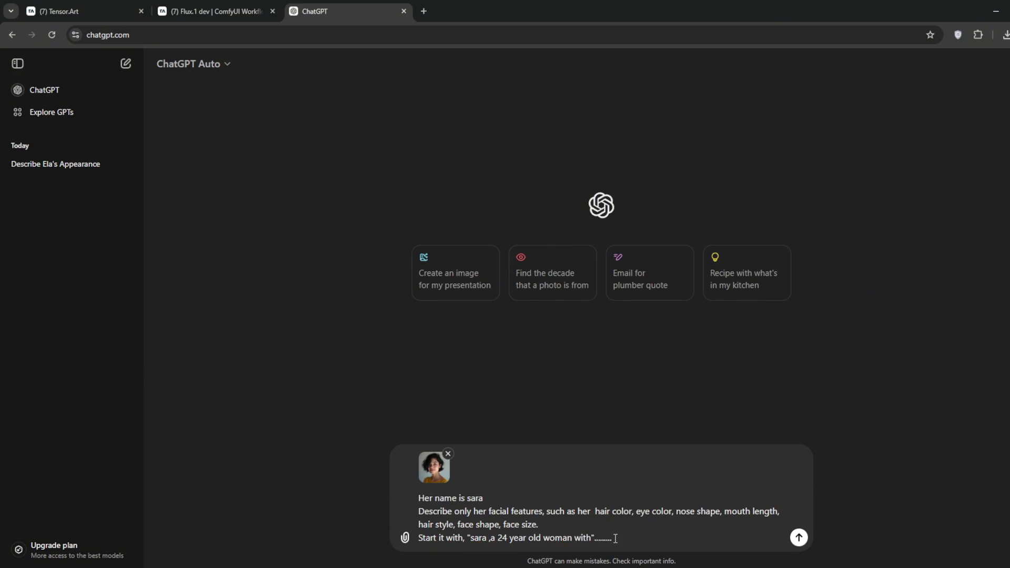
pyautogui.press('Return')
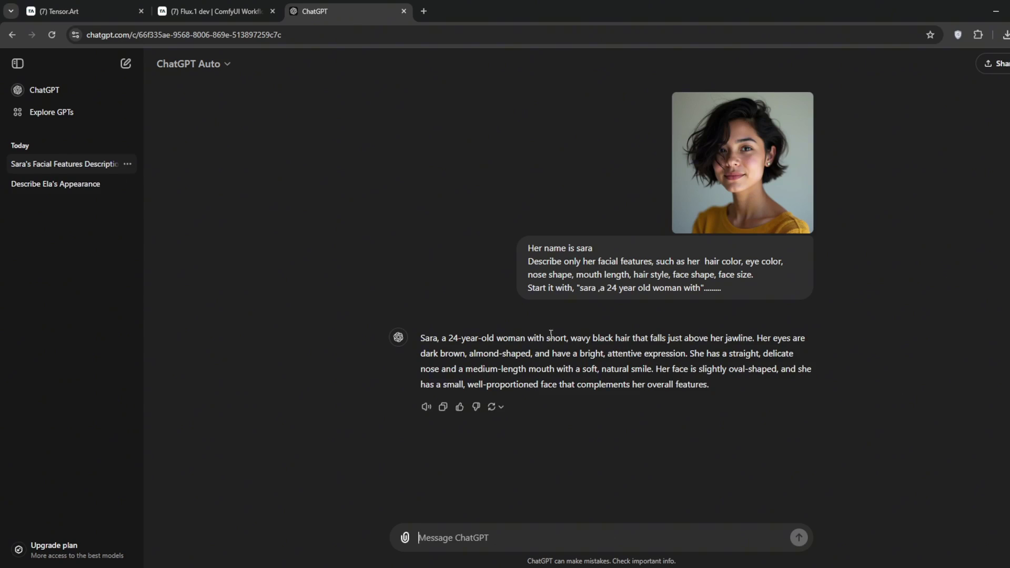
# Step: Tell ChatGPT the description is Sara's base prompt, followed by action, location and clothing
pyautogui.write('this is the ba')
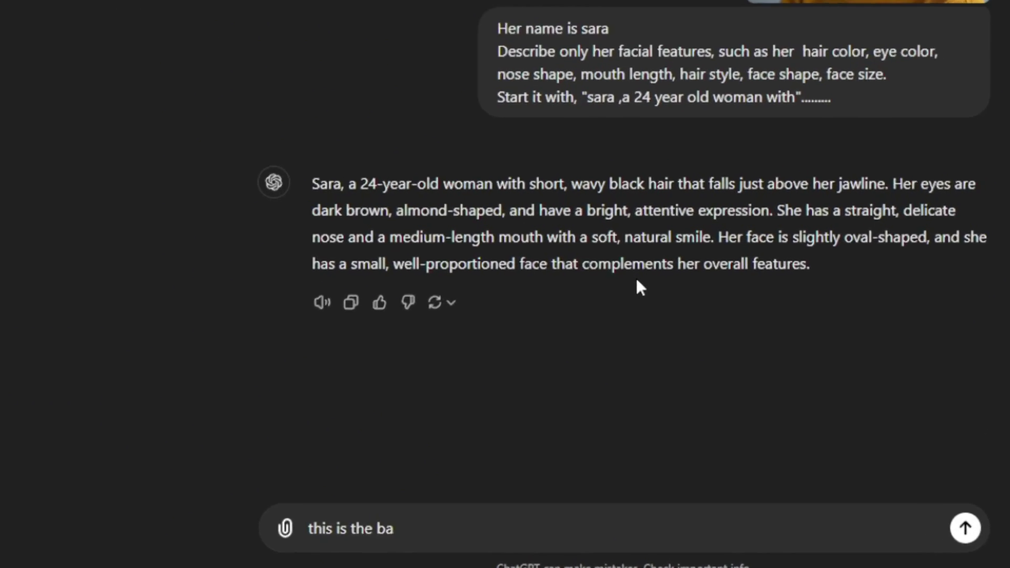
pyautogui.press('BackSpace')
pyautogui.press('BackSpace')
pyautogui.press('BackSpace')
pyautogui.press('BackSpace')
pyautogui.press('BackSpace')
pyautogui.press('BackSpace')
pyautogui.write('description is the base prompt for ')
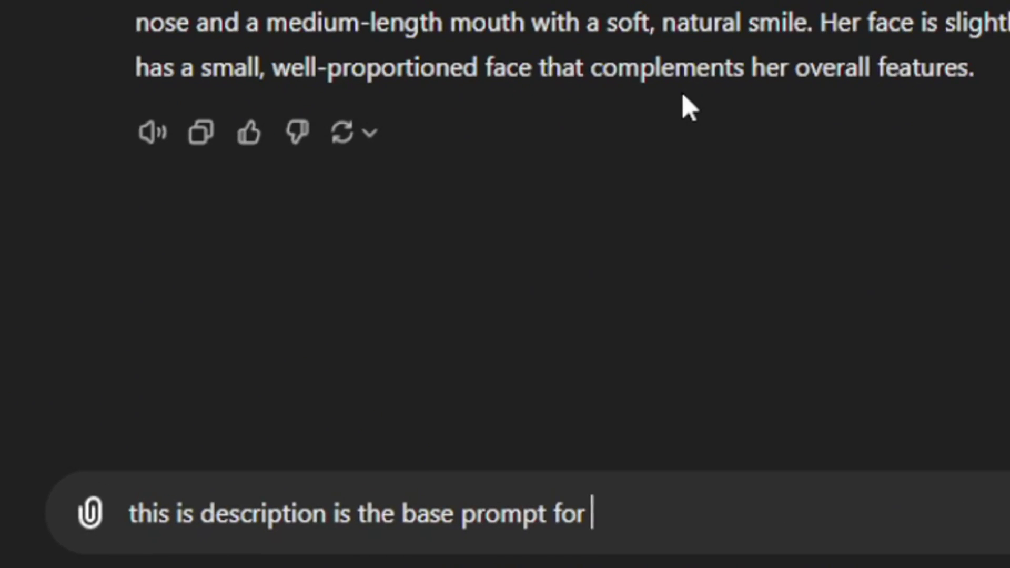
pyautogui.write('the woman')
pyautogui.hotkey('shift', 'Return')
pyautogui.write('if i tell you to write any pr')
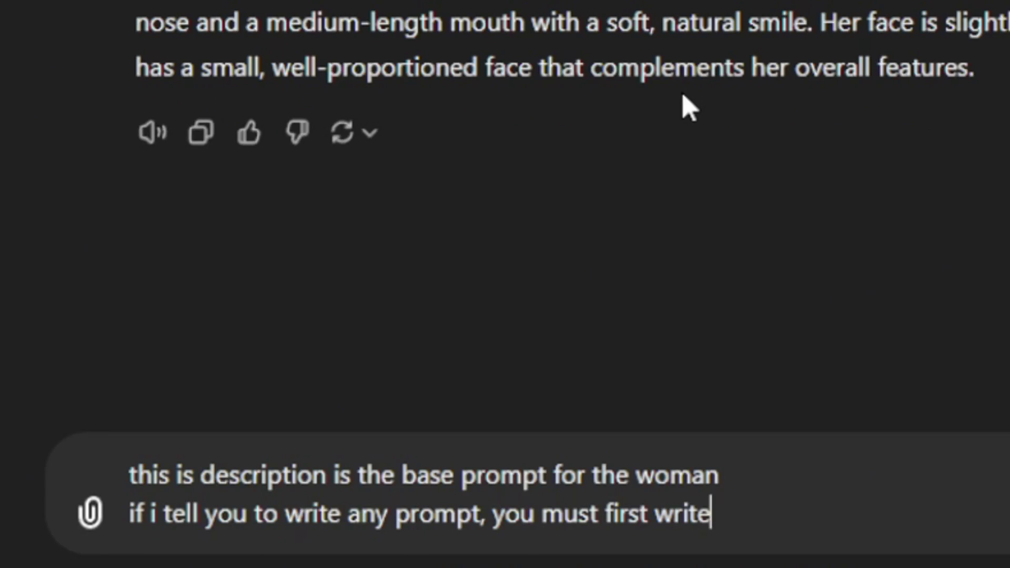
pyautogui.write('ompt,')
pyautogui.hotkey('shift', 'Return')
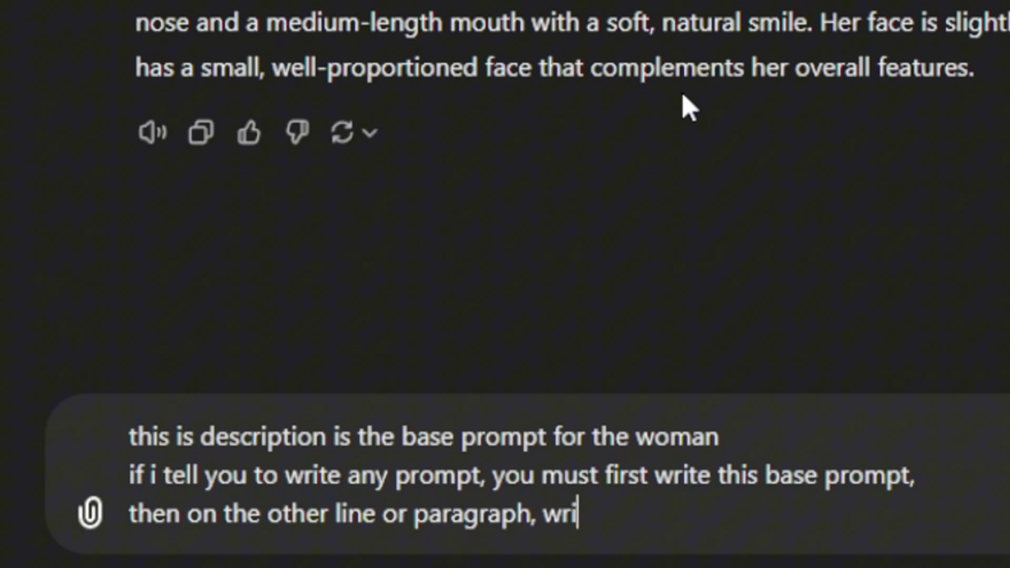
pyautogui.write('te the action and location and cloth ')
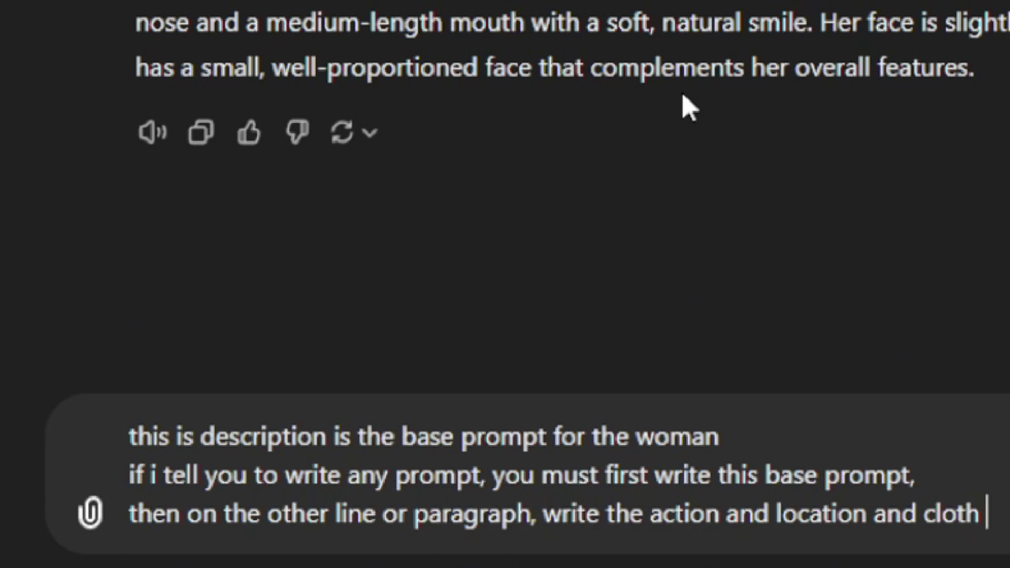
pyautogui.write('ing')
pyautogui.press('Return')
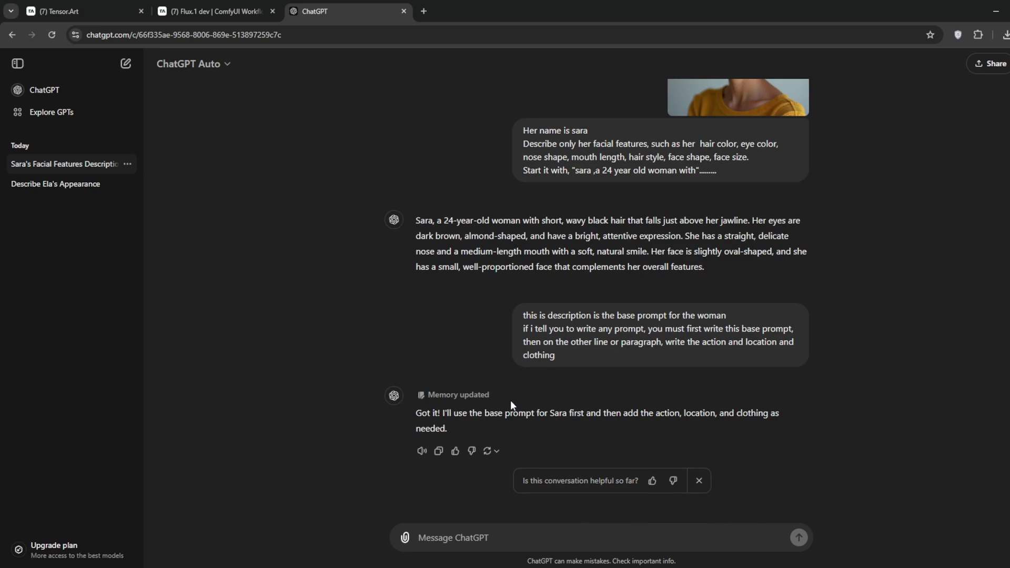
# Step: Request a video prompt of Sara smiling on a couch (afternoon, black top, white trousers) and select the reply
pyautogui.write('wr')
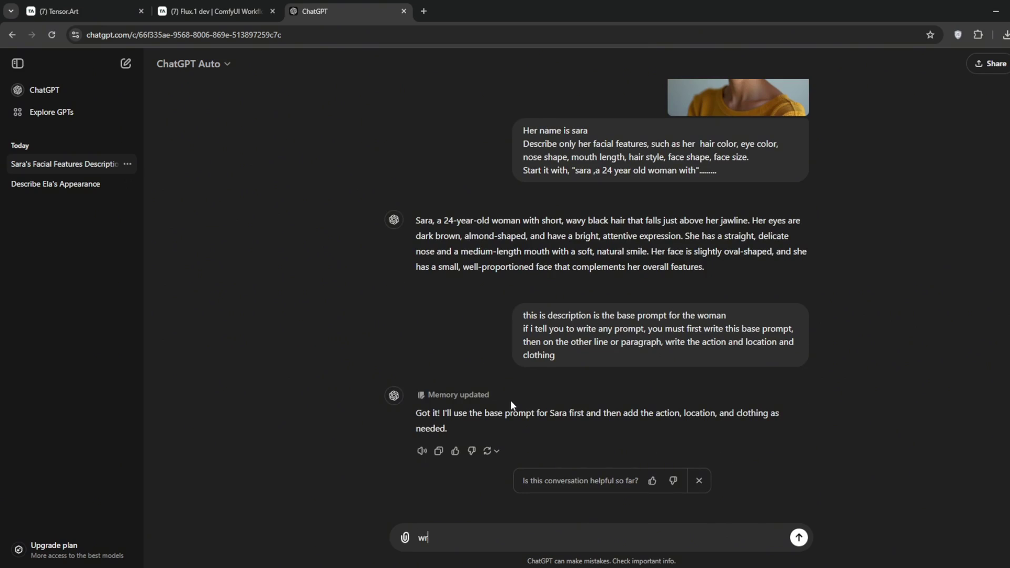
pyautogui.write('ite a video prompt for sara sitting a couch')
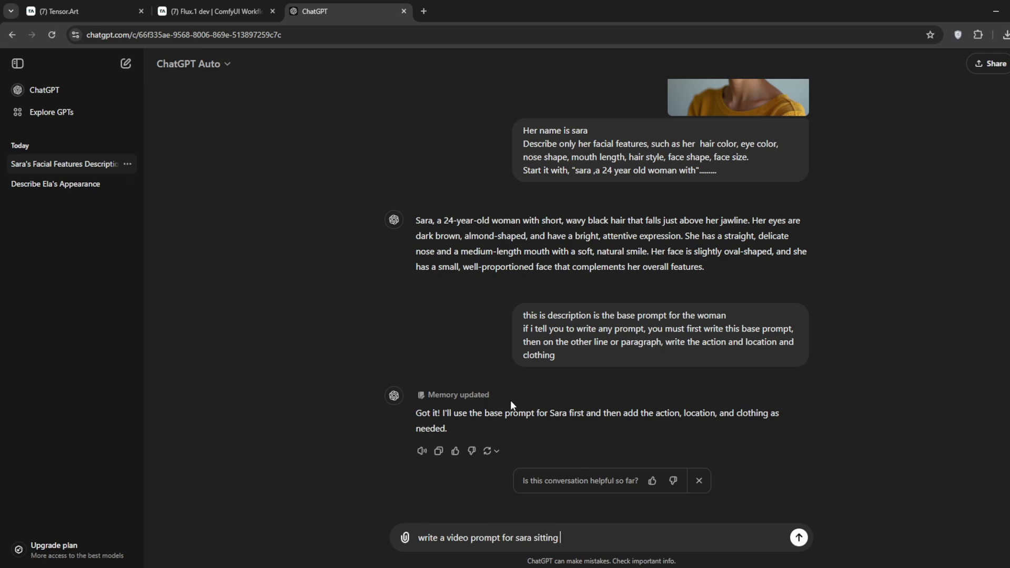
pyautogui.press('BackSpace')
pyautogui.press('BackSpace')
pyautogui.press('BackSpace')
pyautogui.press('BackSpace')
pyautogui.press('BackSpace')
pyautogui.press('BackSpace')
pyautogui.press('BackSpace')
pyautogui.press('BackSpace')
pyautogui.write('on a couch, smiling. It is after')
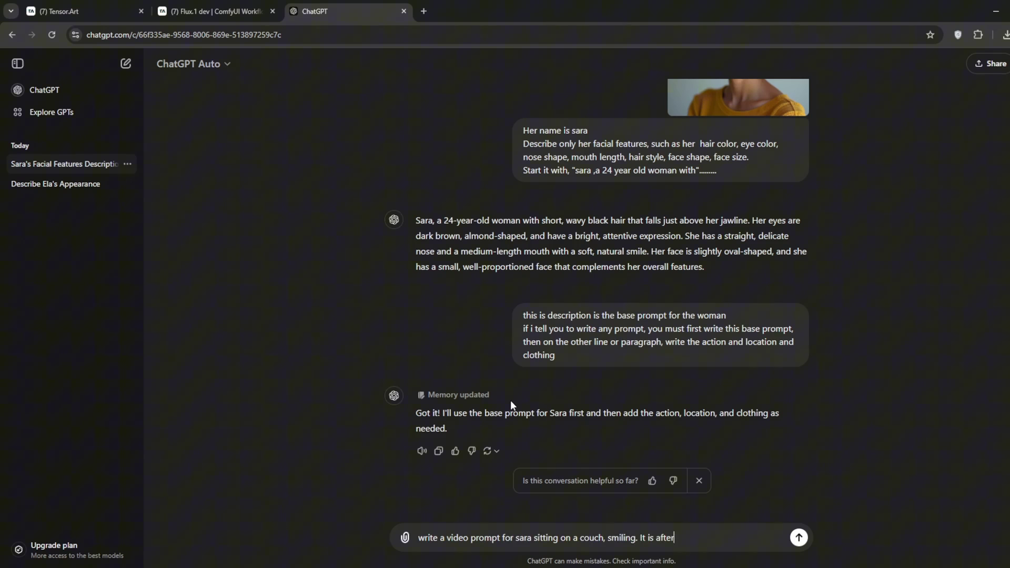
pyautogui.write('noon. She is wearing a black top and white ')
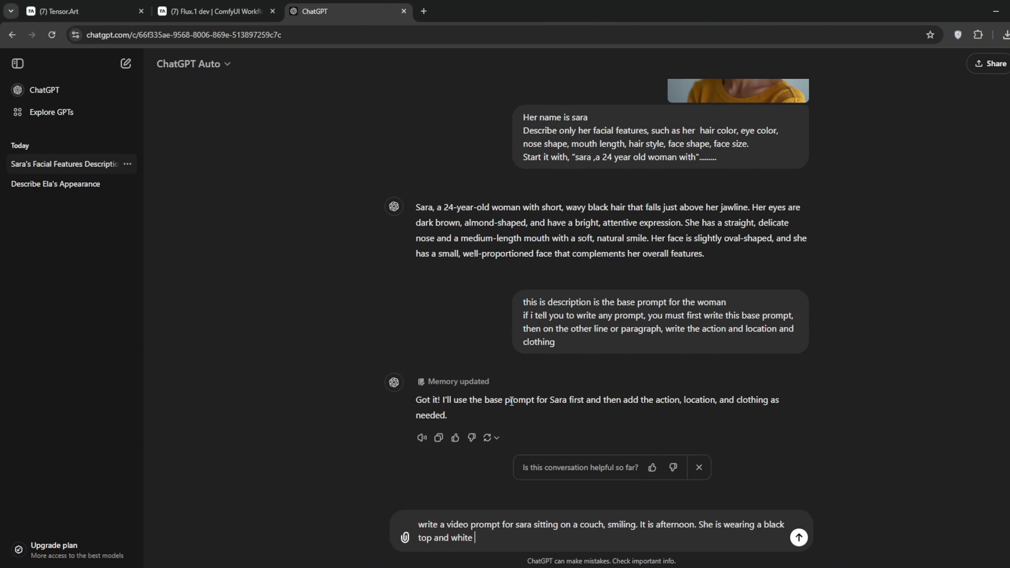
pyautogui.write('trousers.')
pyautogui.press('Return')
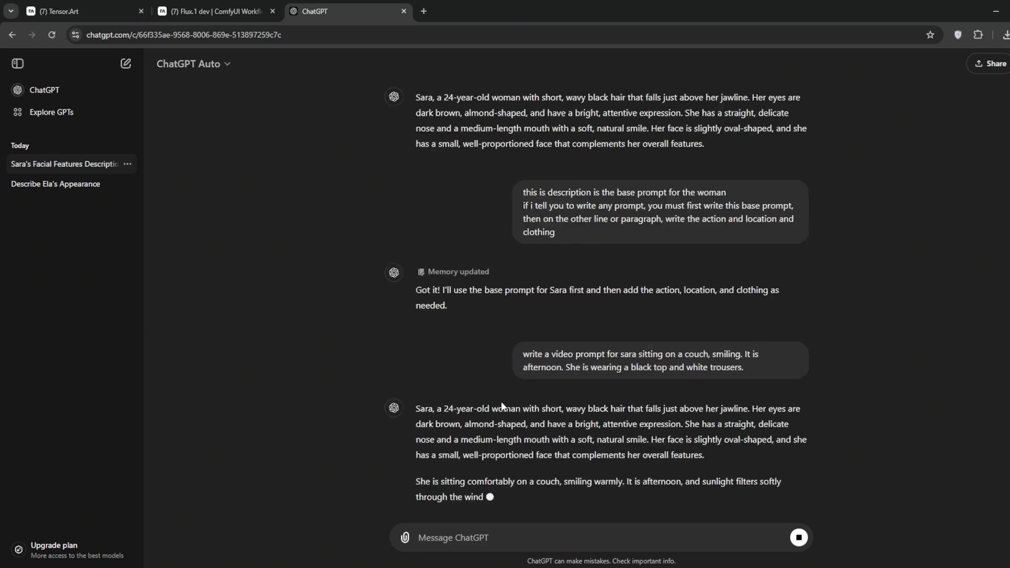
pyautogui.moveTo(419, 350); pyautogui.dragTo(756, 400)
pyautogui.hotkey('ctrl', 'c')
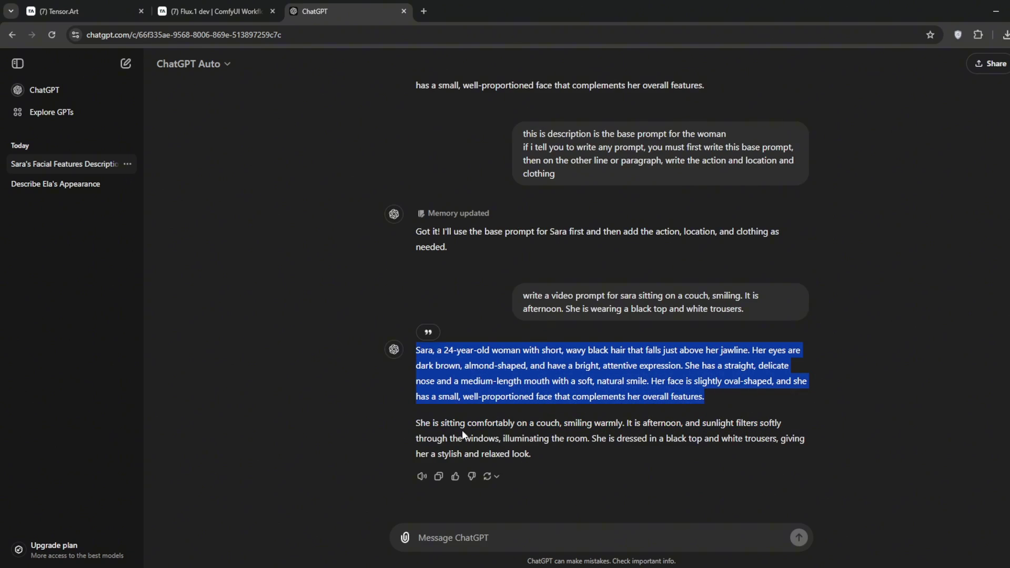
pyautogui.click(418, 421)
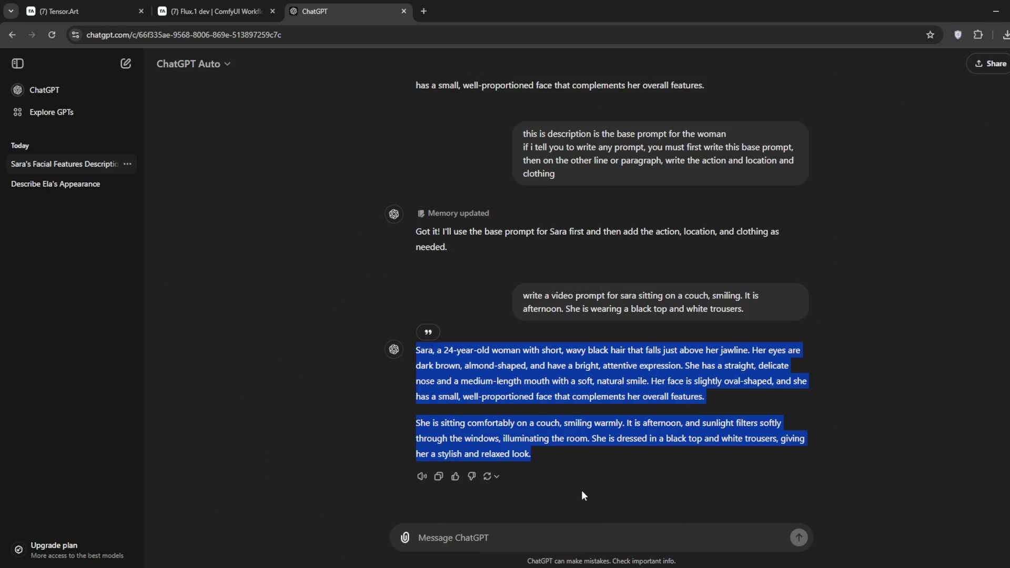
# Step: Search 'haluo ai' in a new tab and open the hailuoai.com video page
pyautogui.click(424, 11)
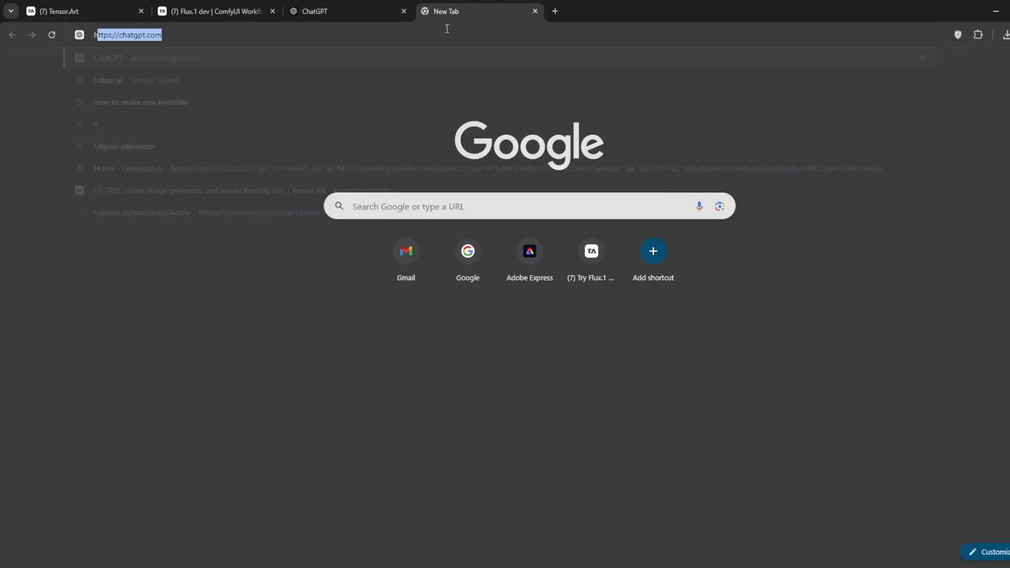
pyautogui.write('halou')
pyautogui.press('BackSpace')
pyautogui.press('BackSpace')
pyautogui.press('BackSpace')
pyautogui.press('BackSpace')
pyautogui.write('luo ai')
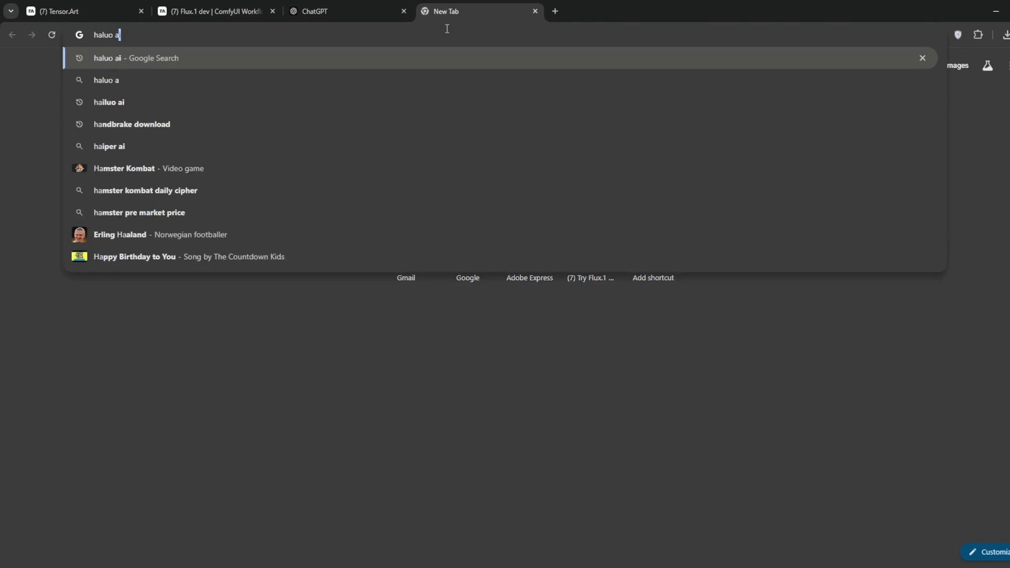
pyautogui.press('Return')
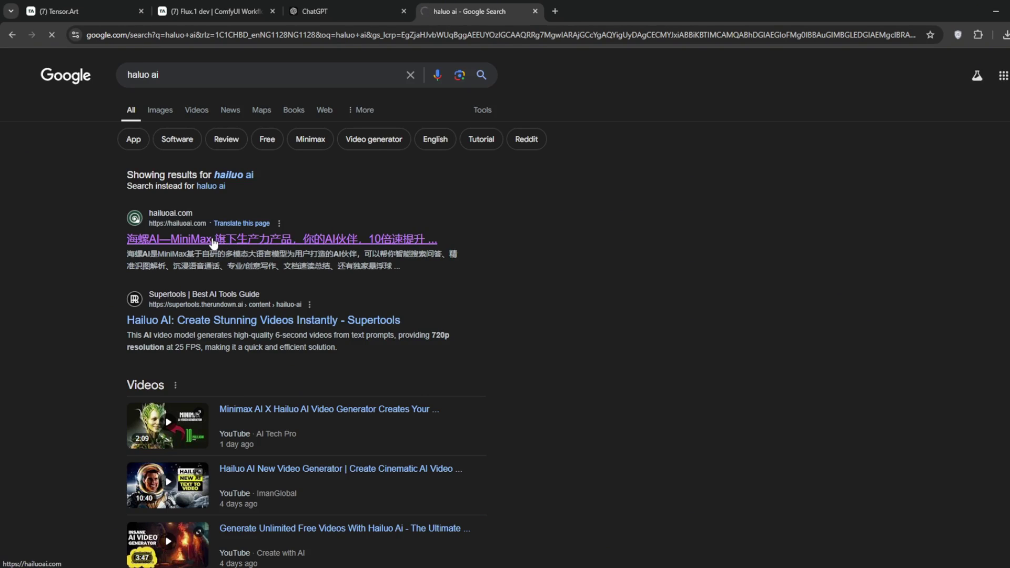
pyautogui.click(213, 240)
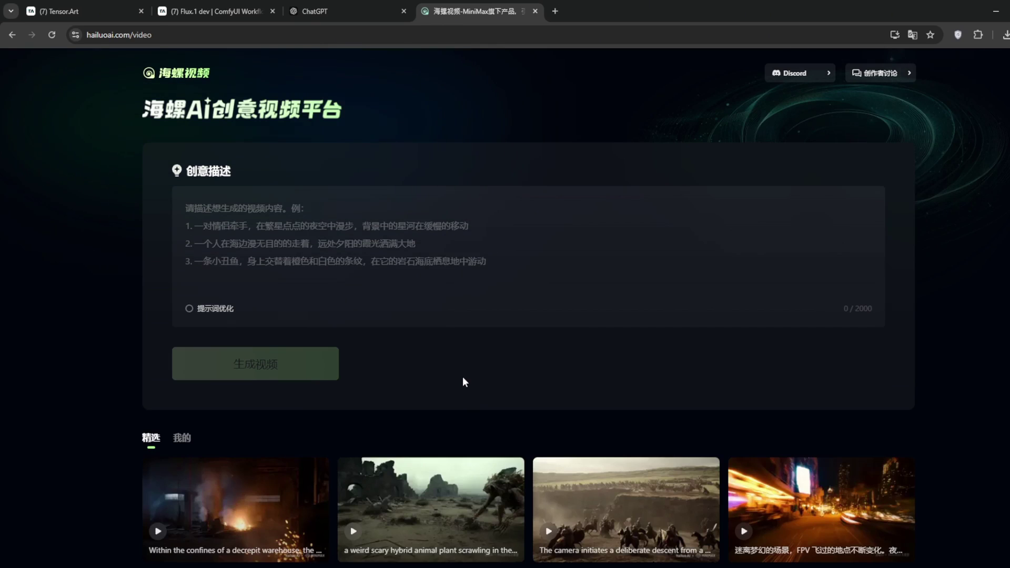
# Step: Translate Hailuo into English, paste the Sara couch prompt and start generating the video
pyautogui.click(912, 35)
pyautogui.click(869, 58)
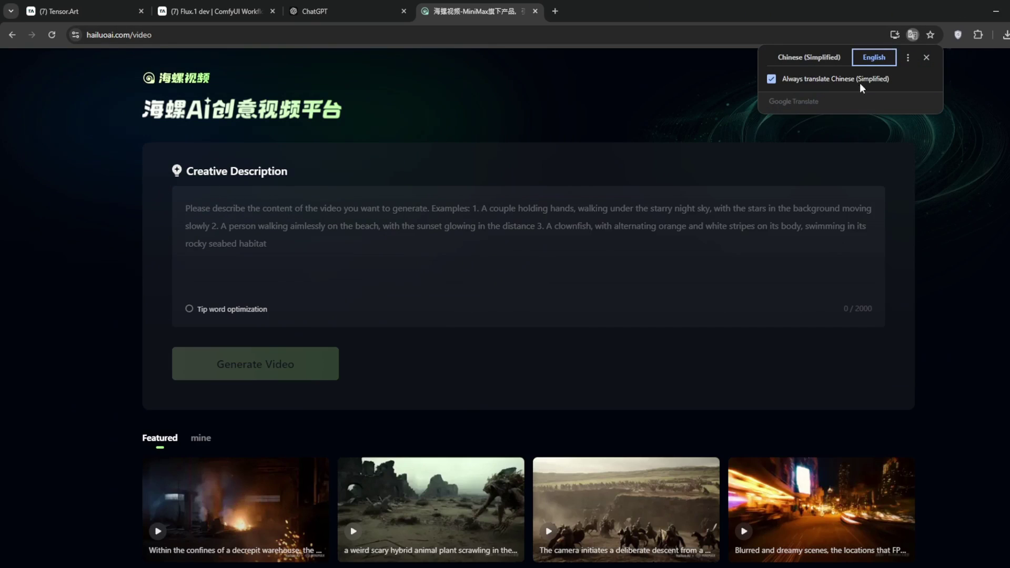
pyautogui.click(280, 209)
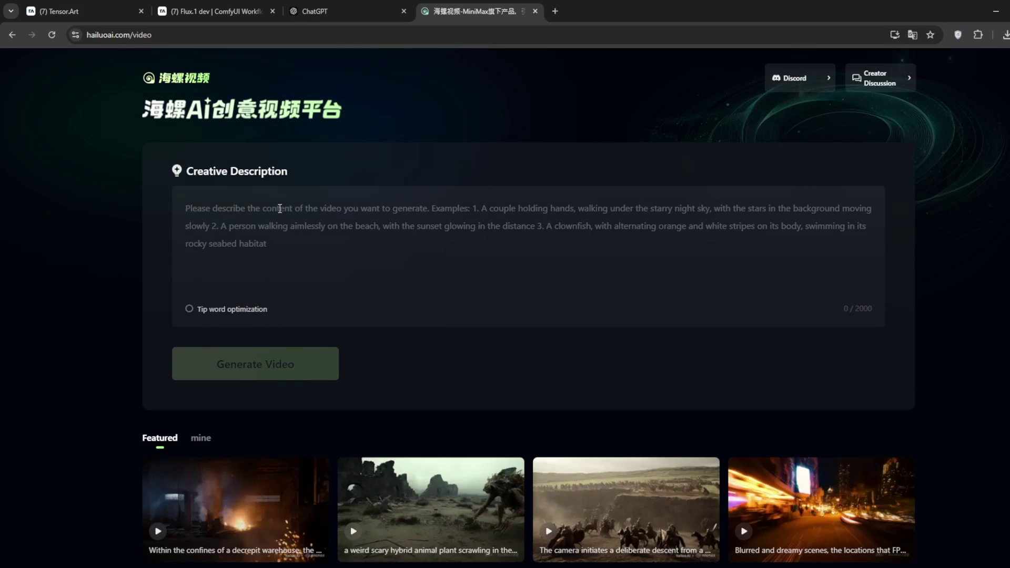
pyautogui.hotkey('ctrl', 'v')
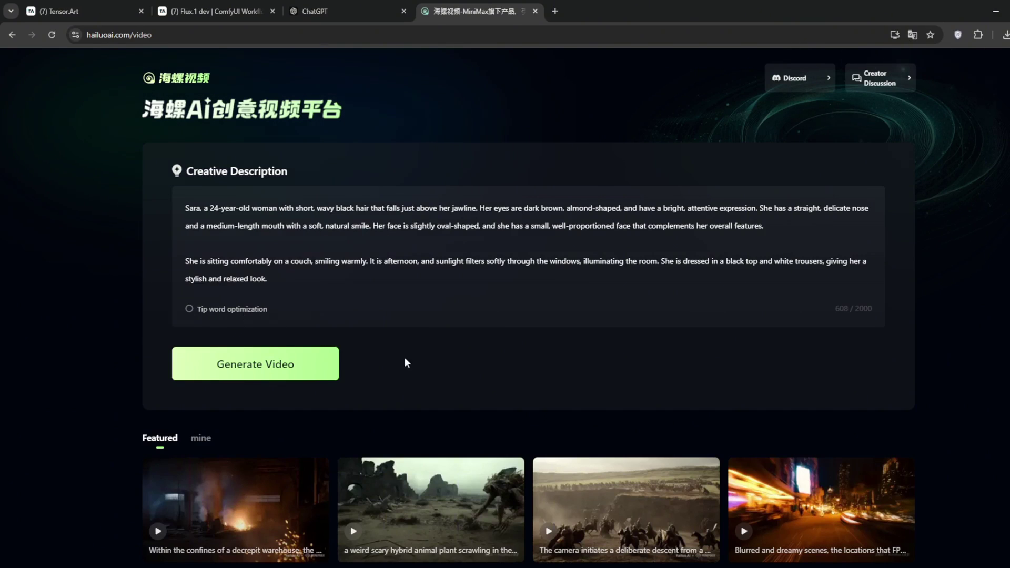
pyautogui.click(259, 367)
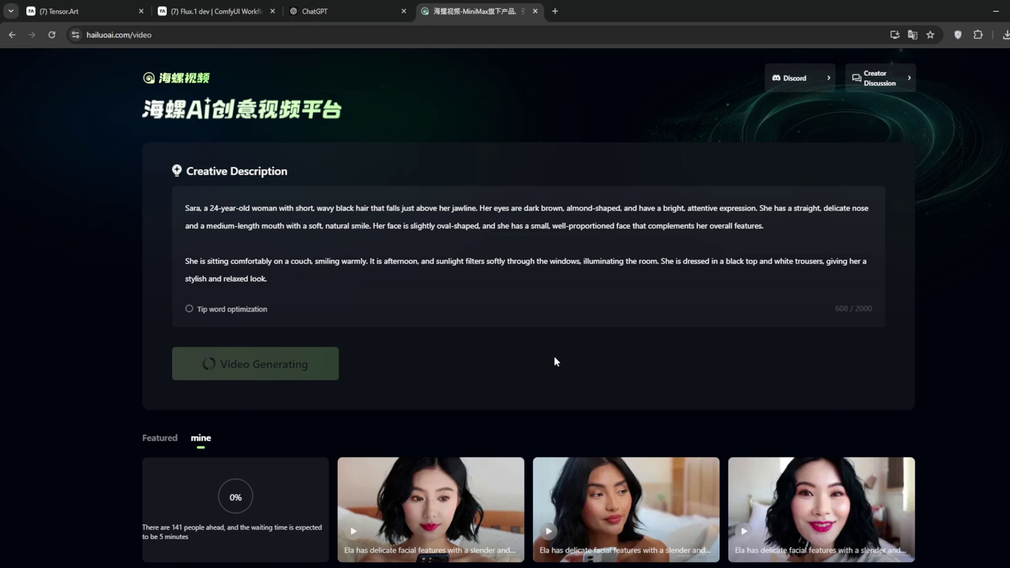
pyautogui.scroll(-3, 733, 431)
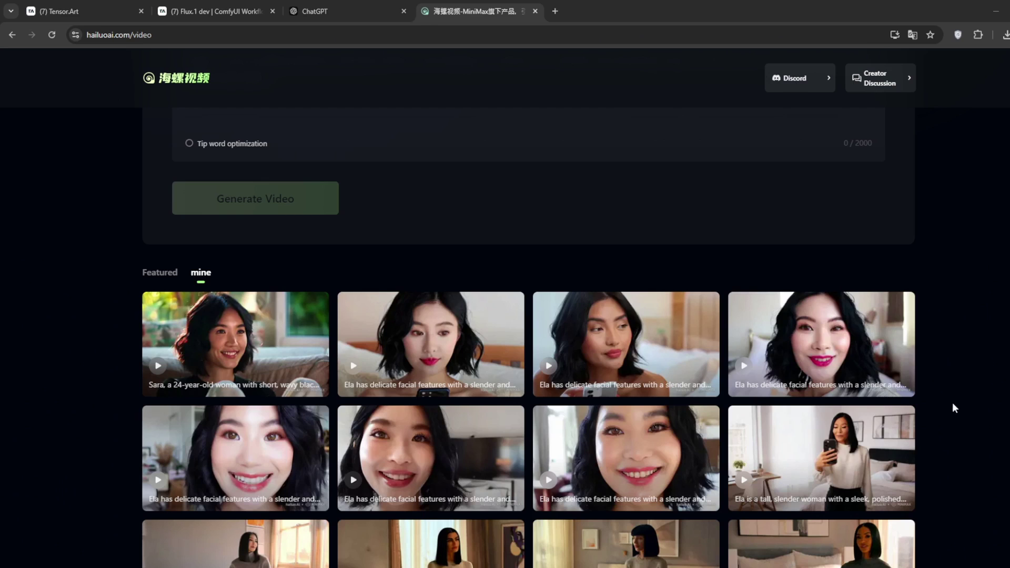
pyautogui.click(199, 336)
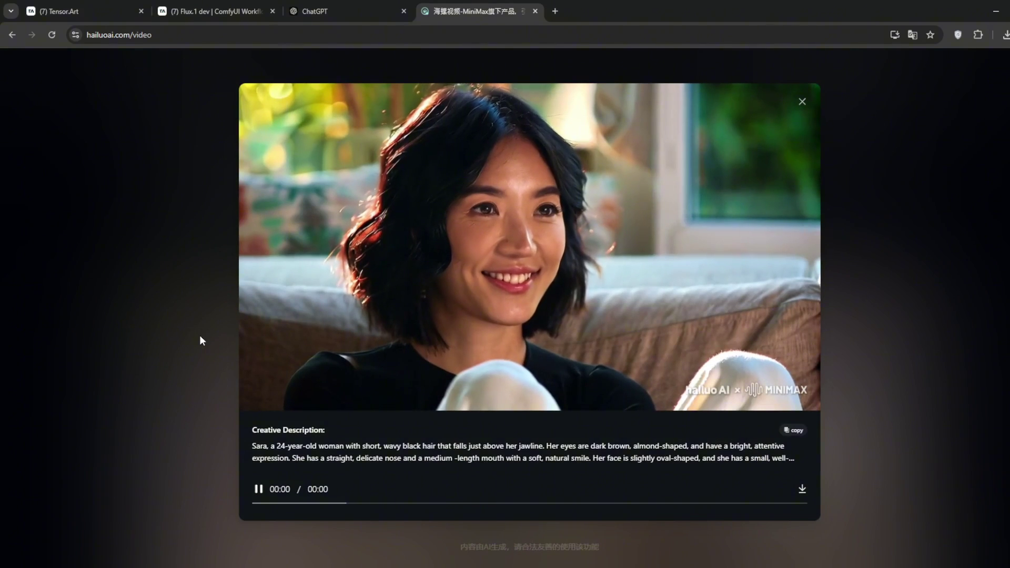
pyautogui.click(231, 11)
pyautogui.click(438, 6)
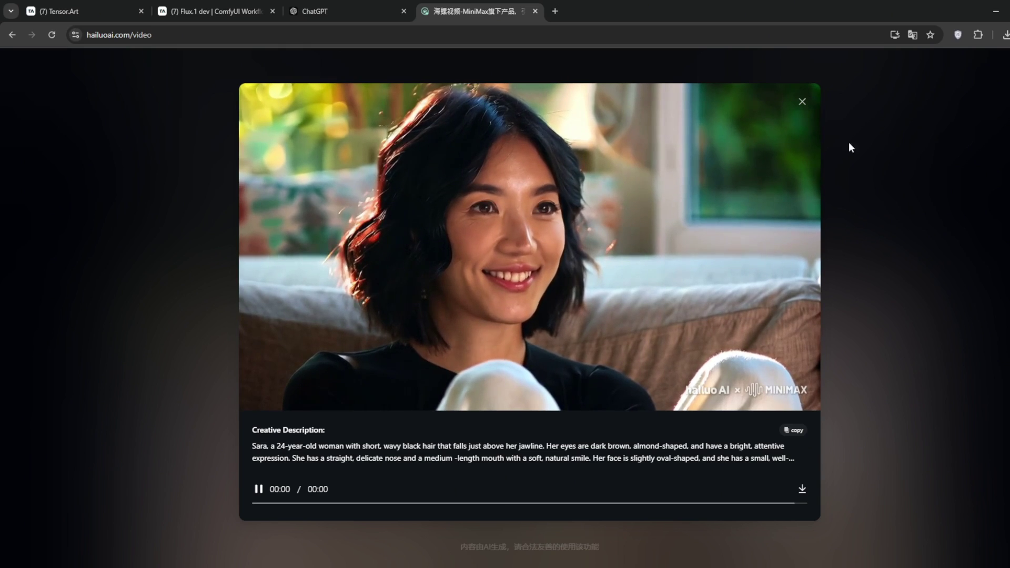
pyautogui.click(802, 103)
pyautogui.scroll(2, 946, 297)
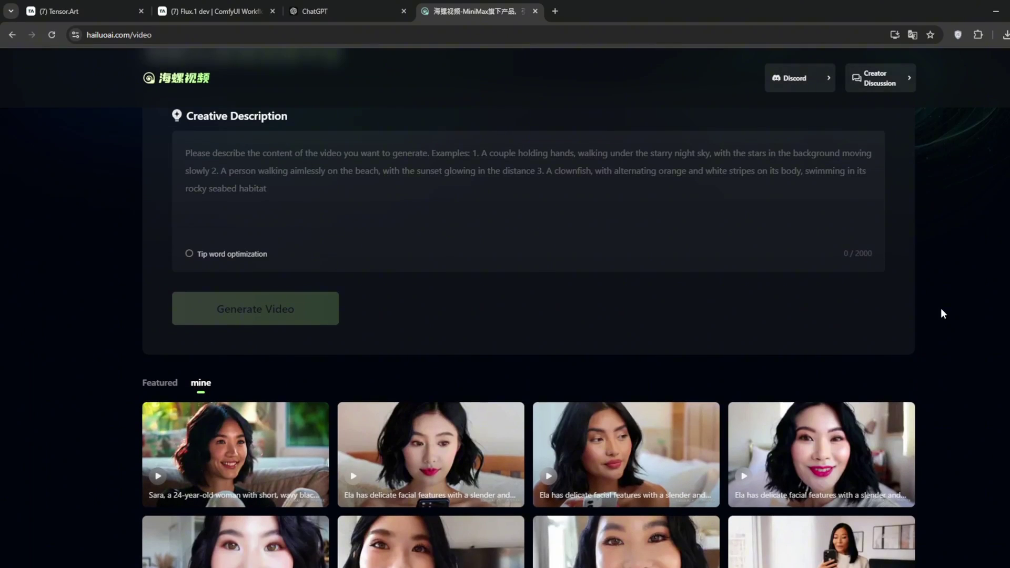
# Step: Return to the ChatGPT conversation and select the start of Sara's base description
pyautogui.click(330, 10)
pyautogui.click(455, 396)
pyautogui.moveTo(419, 350); pyautogui.dragTo(643, 388)
pyautogui.click(509, 537)
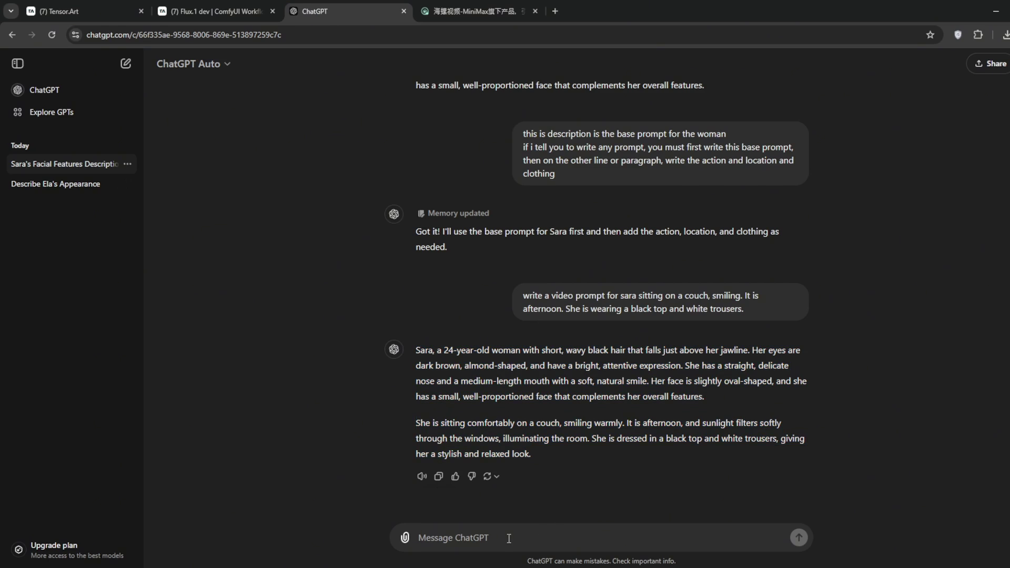
# Step: Request a prompt of Sara lying on her bed in the afternoon, seen from the ceiling, and select the reply
pyautogui.write('write a video prompt for sara standing u')
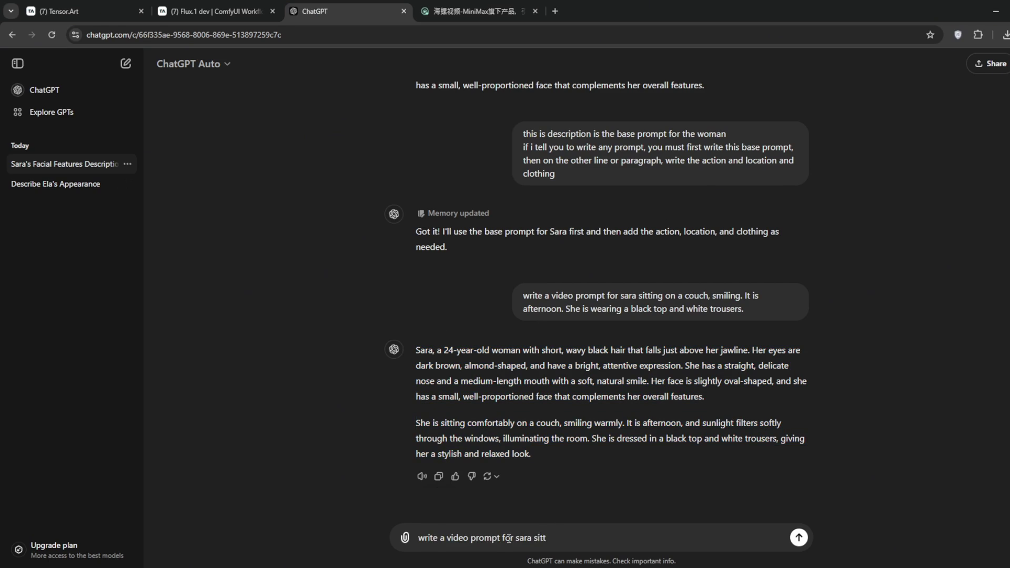
pyautogui.press('BackSpace')
pyautogui.press('BackSpace')
pyautogui.press('BackSpace')
pyautogui.press('BackSpace')
pyautogui.press('BackSpace')
pyautogui.press('BackSpace')
pyautogui.press('BackSpace')
pyautogui.press('BackSpace')
pyautogui.press('BackSpace')
pyautogui.press('BackSpace')
pyautogui.write("laying down on her bed in her room. Camera's point of view is from")
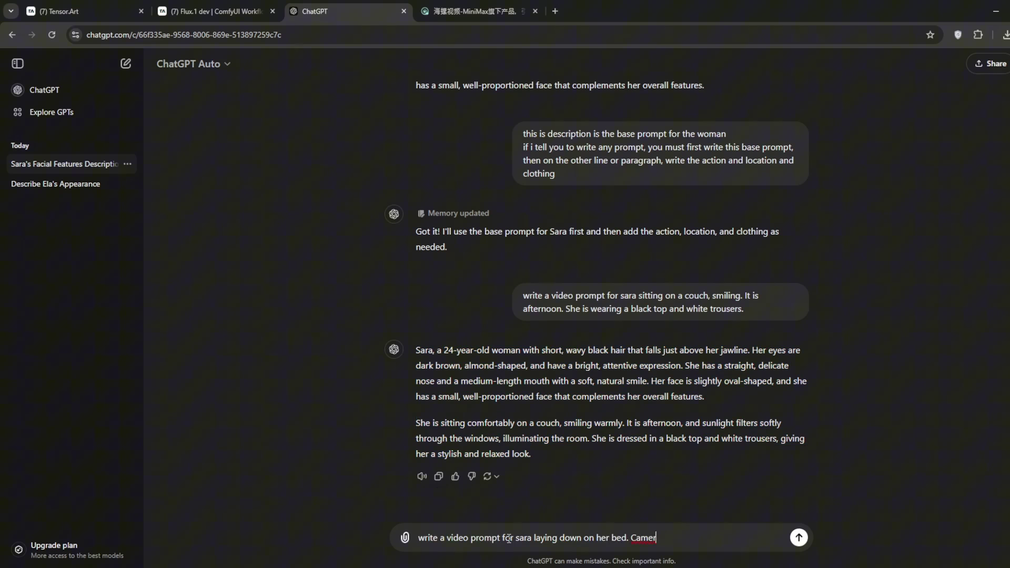
pyautogui.write(' the ceiling.')
pyautogui.click(621, 525)
pyautogui.write('in her room')
pyautogui.click(487, 538)
pyautogui.write('It is afte')
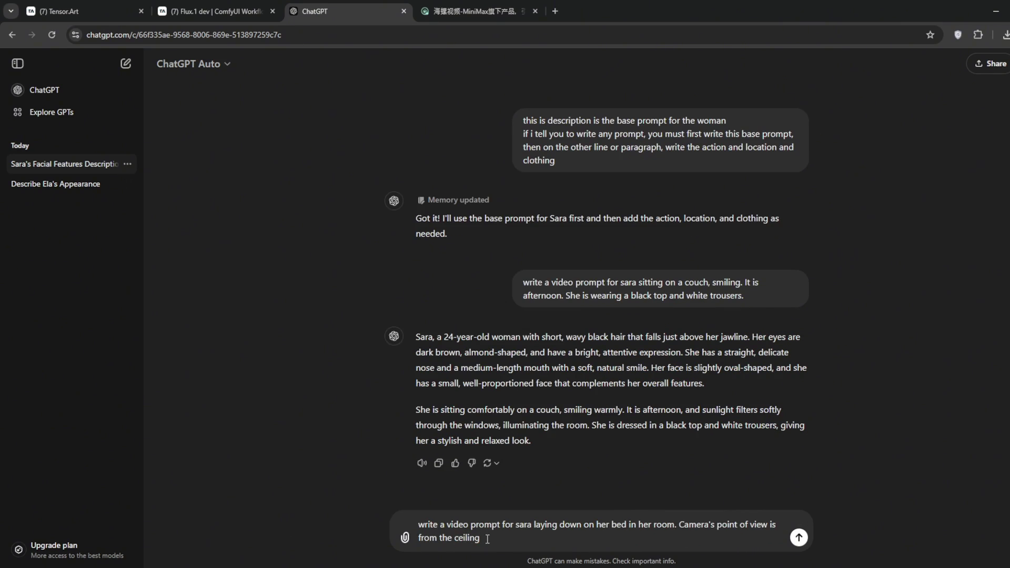
pyautogui.write('rnoon')
pyautogui.press('Return')
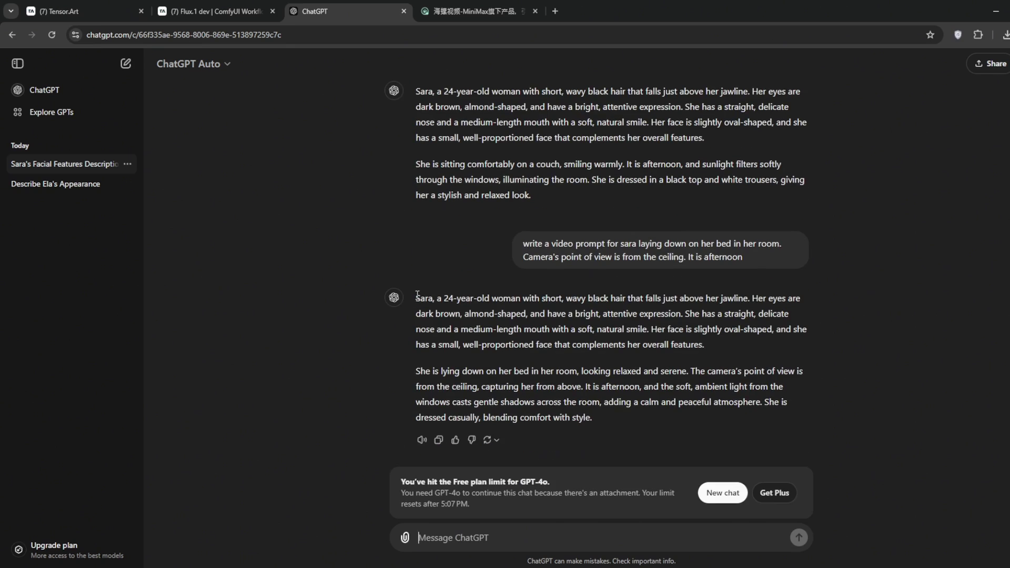
pyautogui.moveTo(417, 294); pyautogui.dragTo(844, 419)
# Step: Paste the bed prompt into Creative Description and generate the overhead video of Sara lying on her bed
pyautogui.hotkey('ctrl', 'c')
pyautogui.click(476, 11)
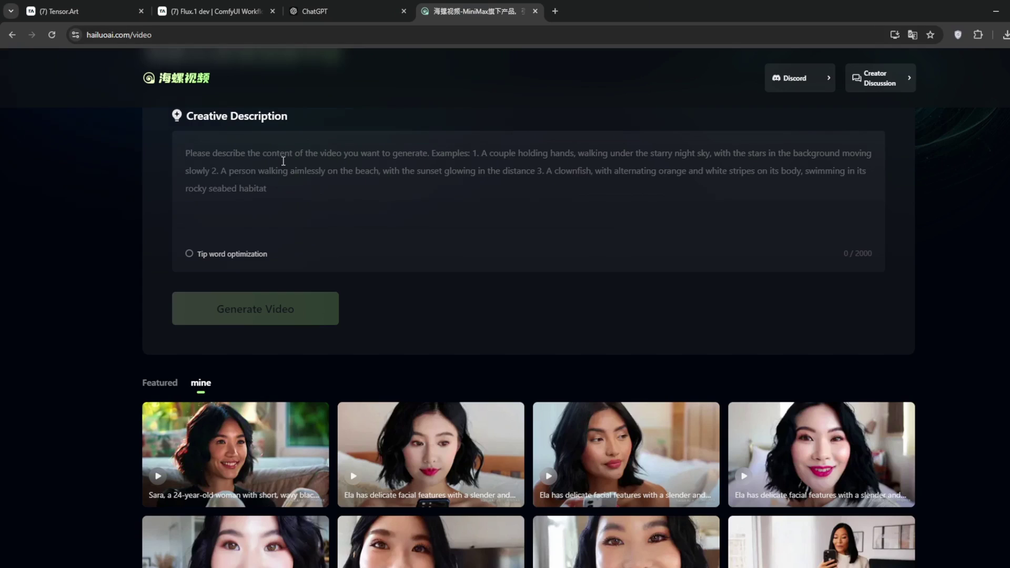
pyautogui.click(284, 159)
pyautogui.hotkey('ctrl', 'v')
pyautogui.click(315, 12)
pyautogui.click(712, 350)
pyautogui.click(476, 11)
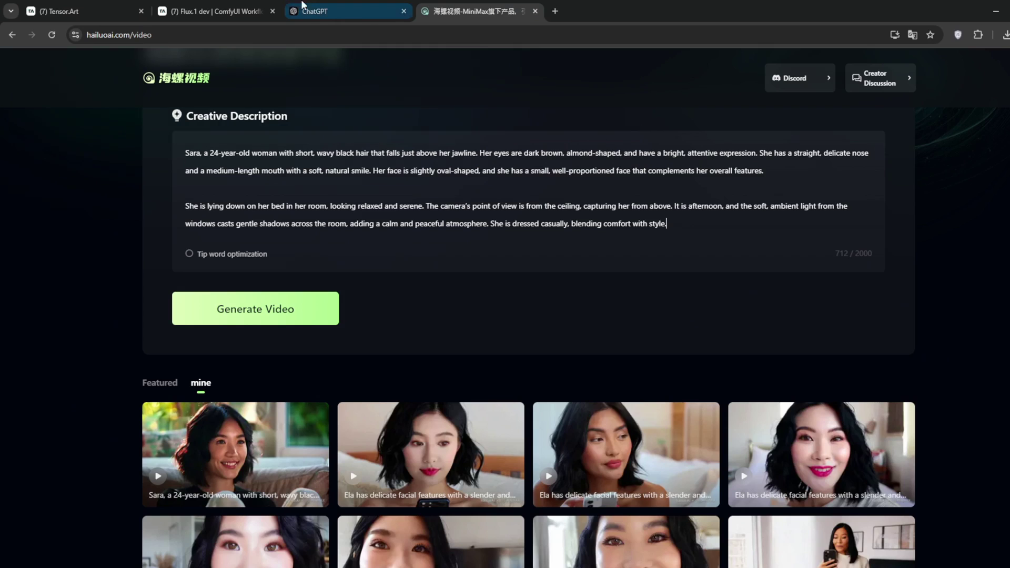
pyautogui.click(280, 311)
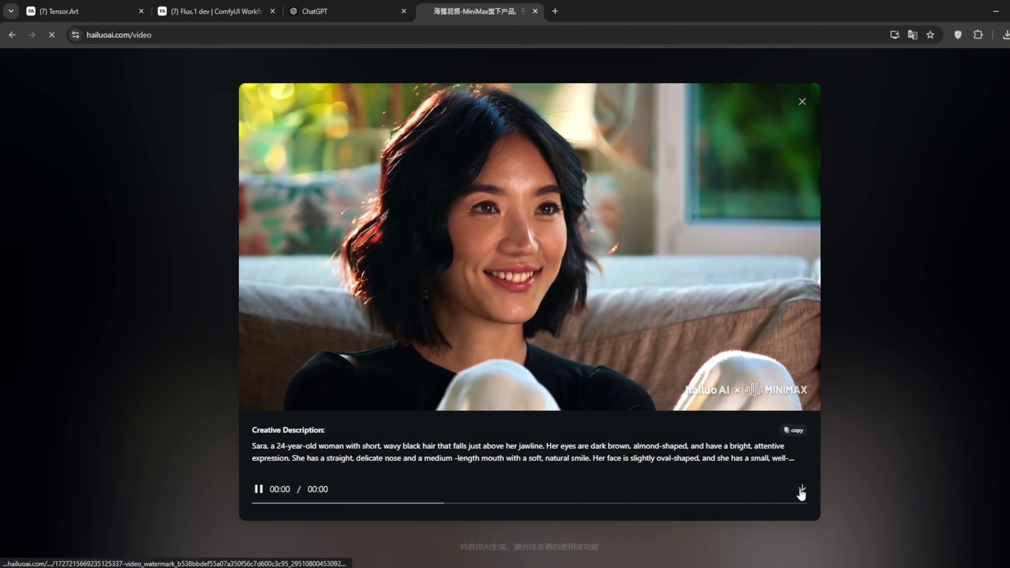
# Step: Download the couch video and the new bed video, closing each player afterwards
pyautogui.click(802, 489)
pyautogui.click(801, 101)
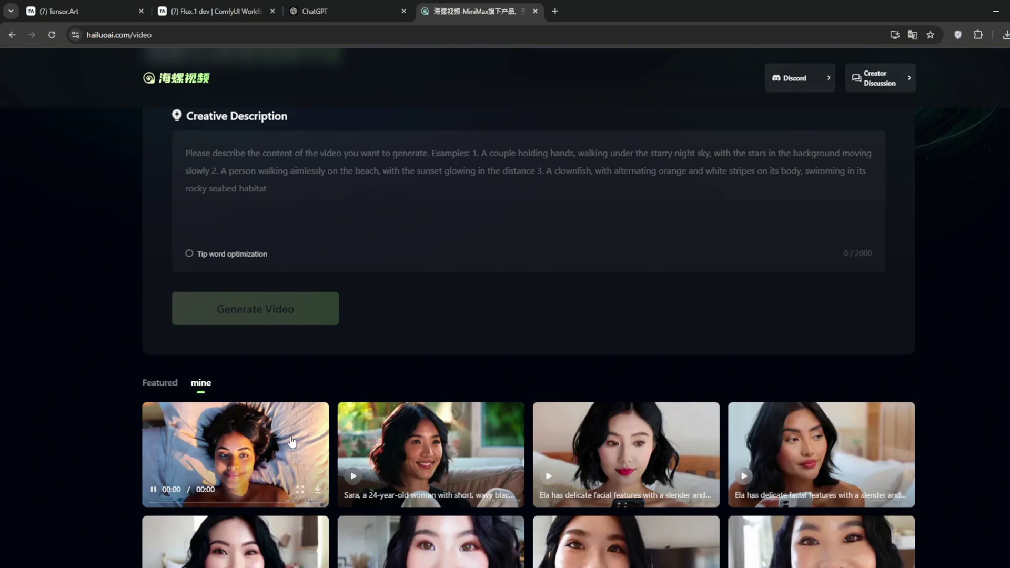
pyautogui.click(264, 445)
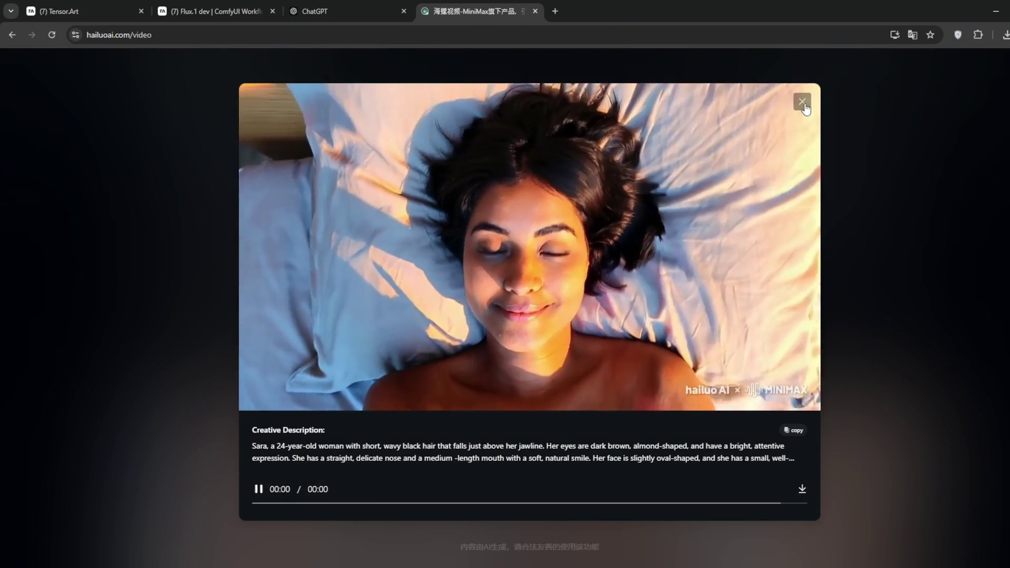
pyautogui.click(203, 484)
pyautogui.click(317, 489)
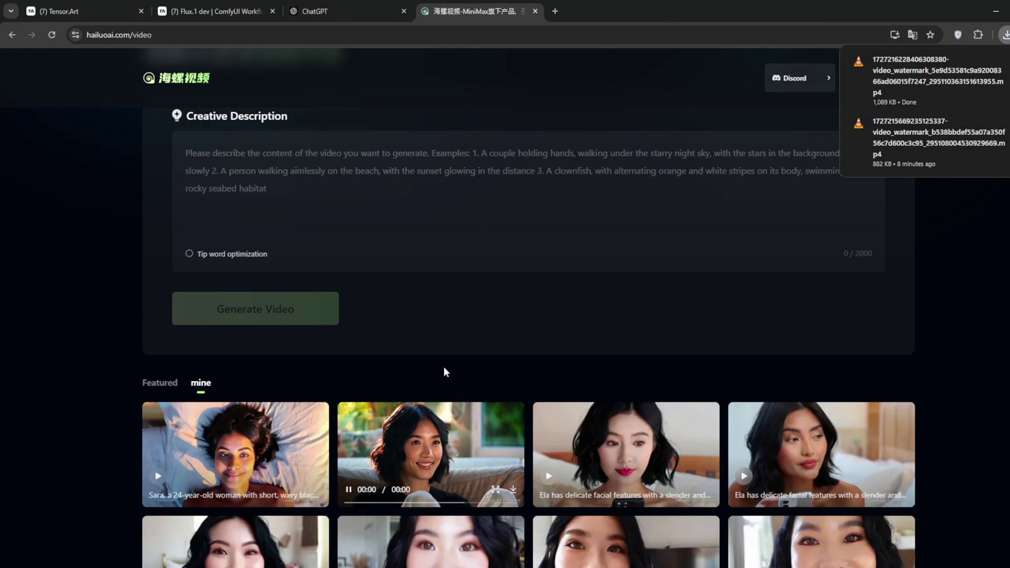
pyautogui.click(416, 447)
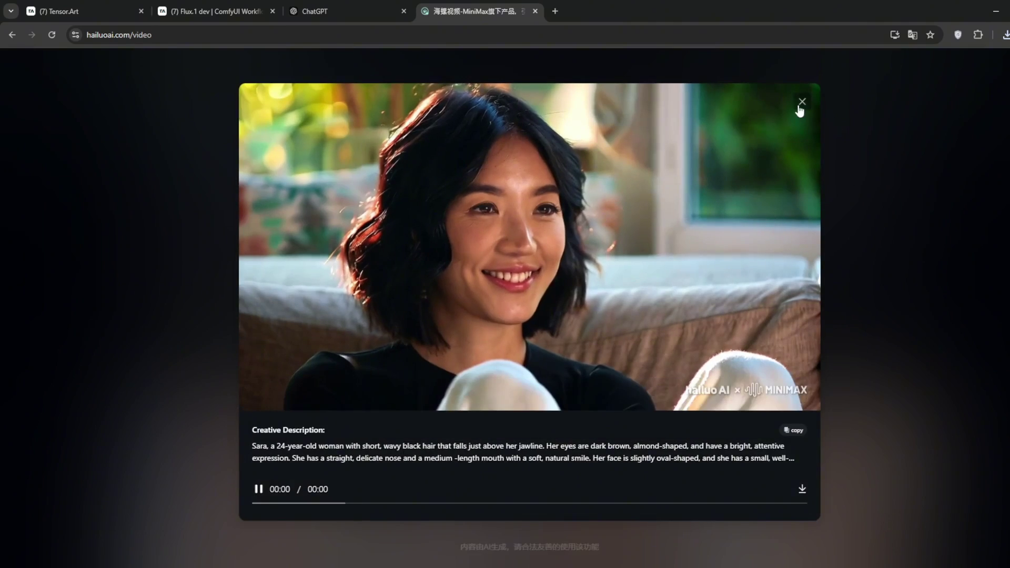
pyautogui.click(796, 102)
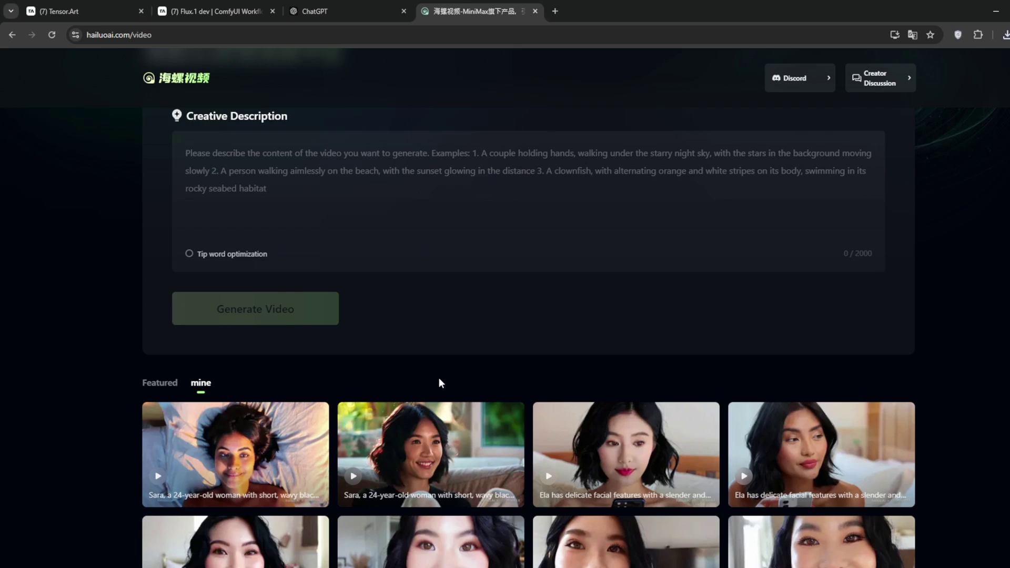
# Step: Edit the ChatGPT request so Sara takes a standing selfie from the phone's point of view, and resend it
pyautogui.click(342, 11)
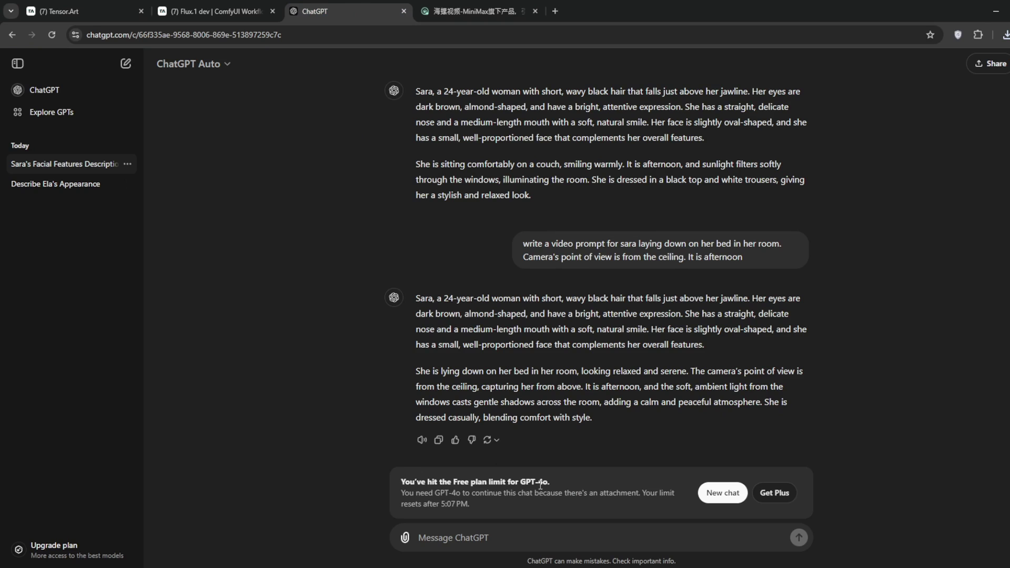
pyautogui.click(499, 244)
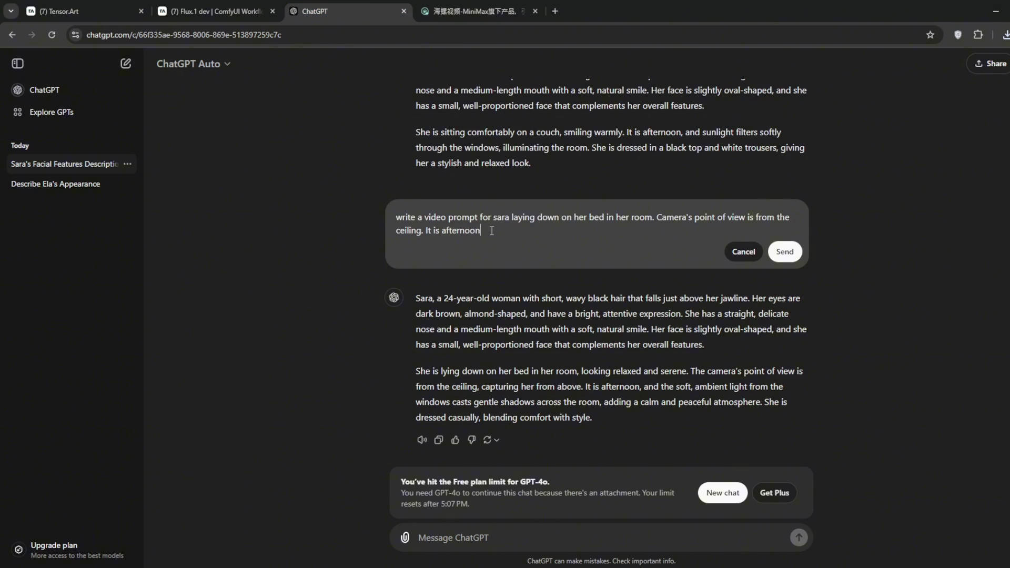
pyautogui.write('talking a ')
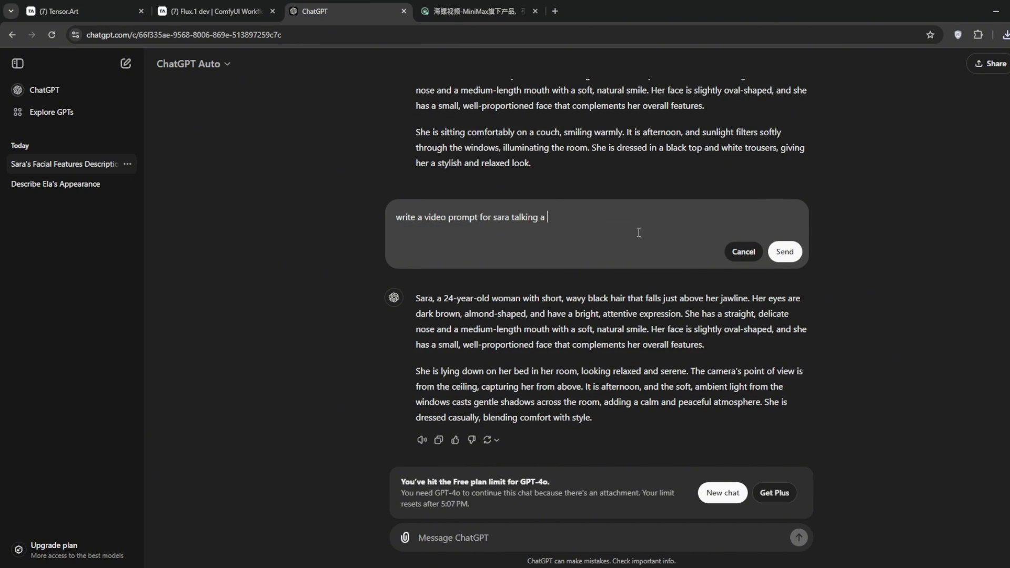
pyautogui.write("selfie while standing up. The camera's point of view is from the phone")
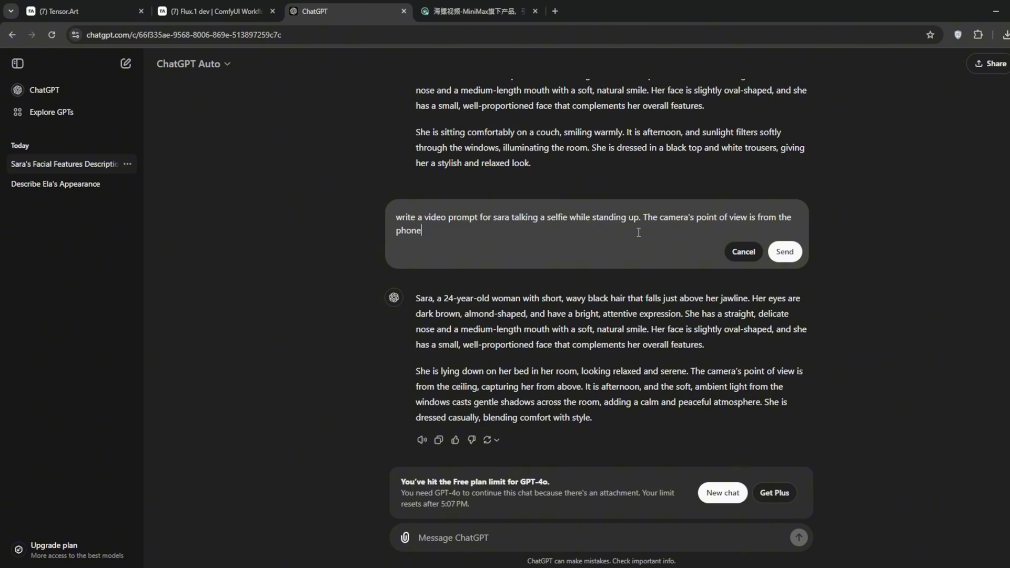
pyautogui.write(', so the phone is not visible. She doesnt move her hands, but ')
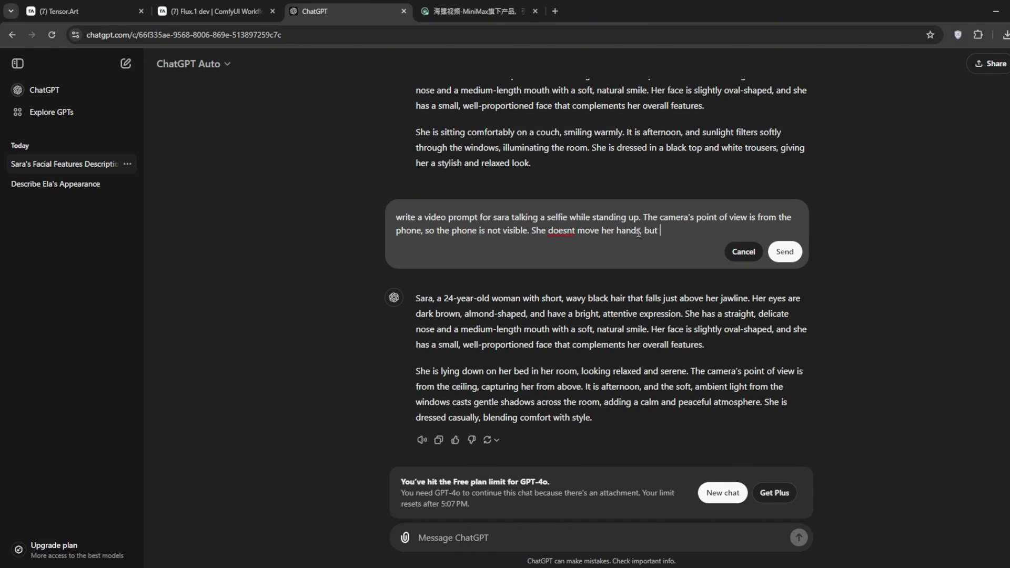
pyautogui.write('she makes small head movements, smiling with h')
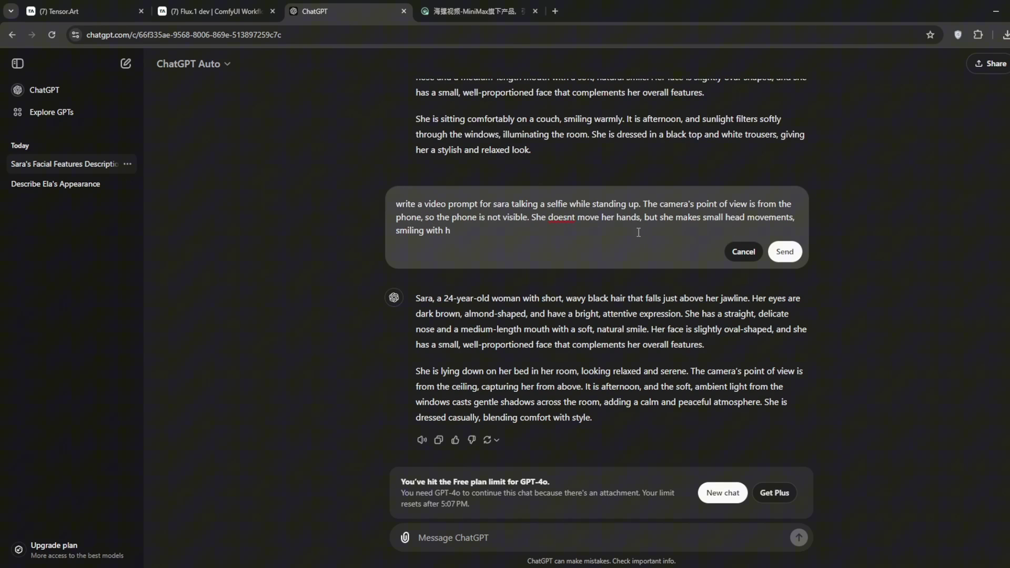
pyautogui.write('er white perfect teeth. She pans around with the selfie and shows a little bit of her ')
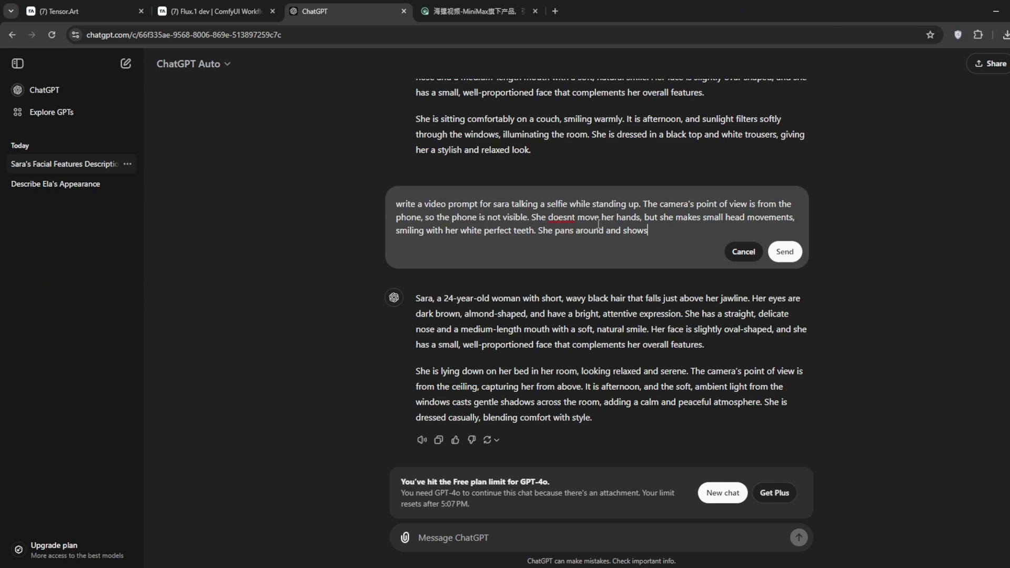
pyautogui.write('room')
pyautogui.click(604, 230)
pyautogui.write('with the selfie')
pyautogui.hotkey('ctrl', 'a')
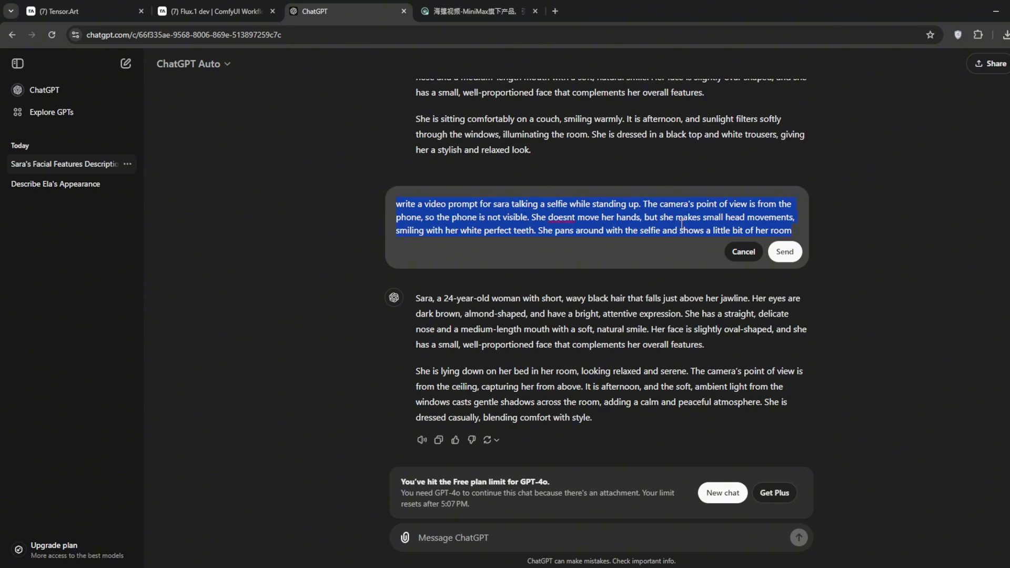
pyautogui.click(784, 253)
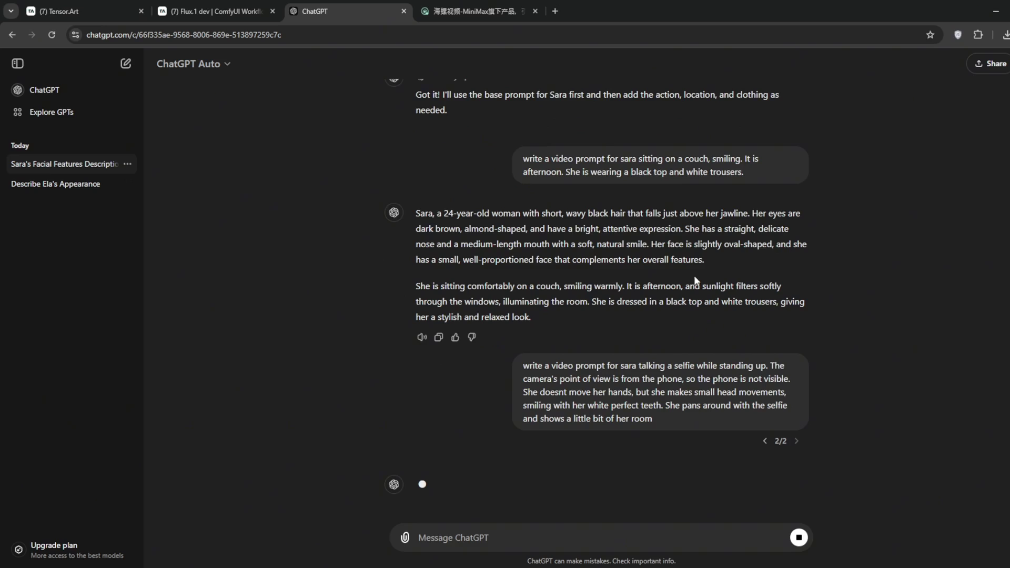
# Step: Regenerate the reply with GPT-4o mini and copy both paragraphs of the selfie prompt
pyautogui.click(492, 463)
pyautogui.click(531, 418)
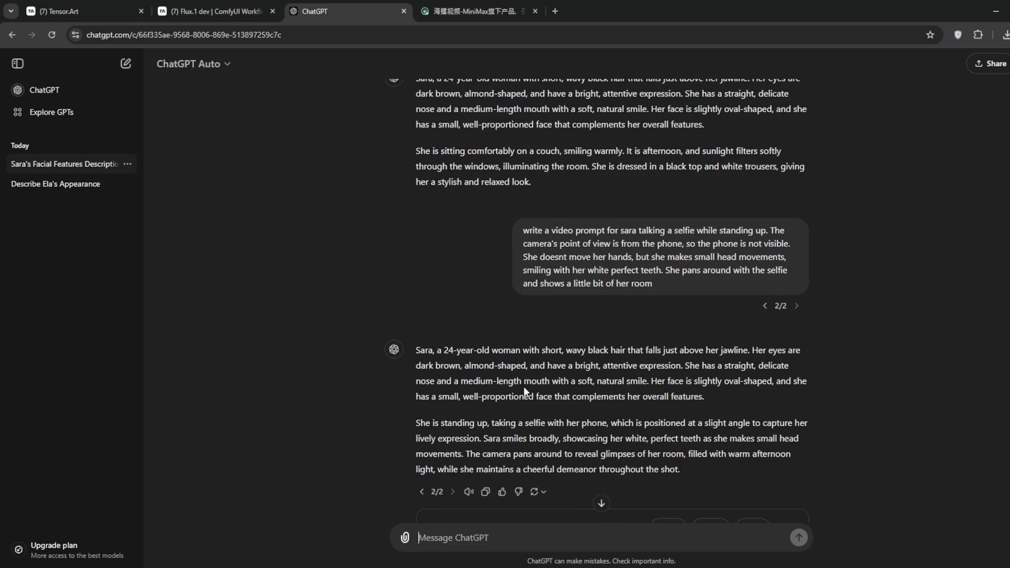
pyautogui.moveTo(416, 294); pyautogui.dragTo(711, 417)
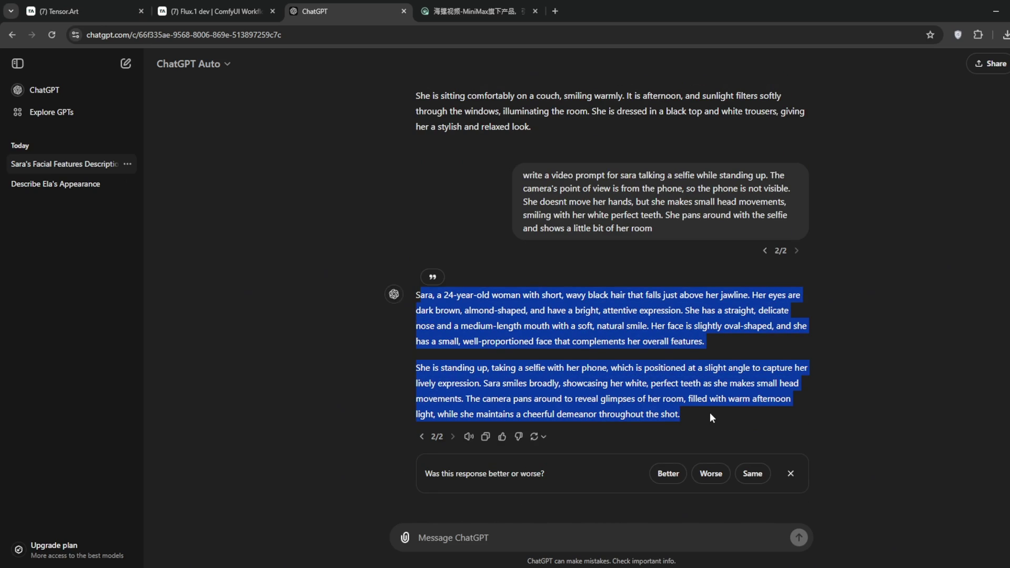
pyautogui.hotkey('ctrl', 'c')
pyautogui.click(216, 11)
# Step: Paste the selfie prompt, fix 'Sara', add that the camera's view is from the phone, then generate
pyautogui.click(473, 11)
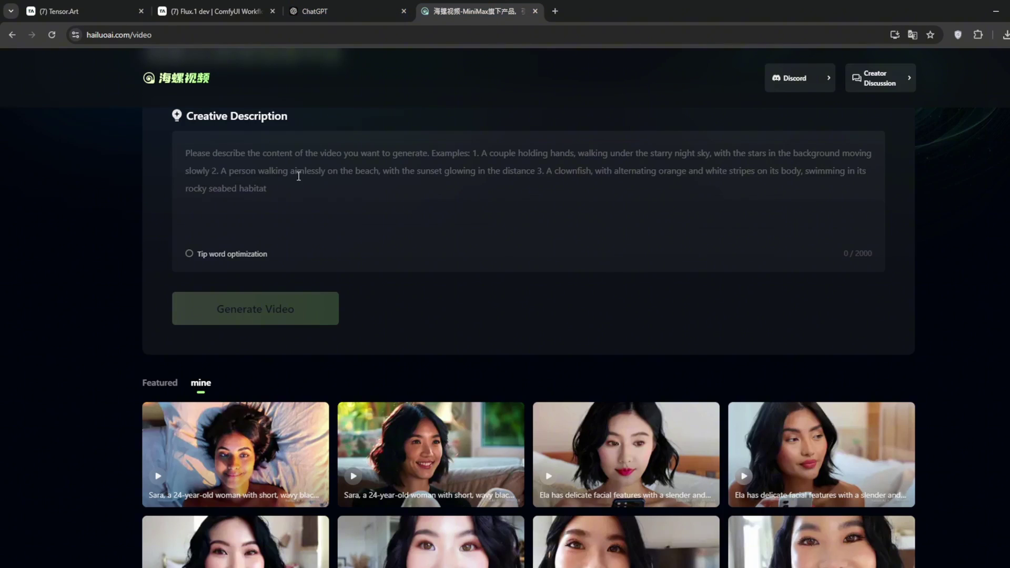
pyautogui.click(297, 172)
pyautogui.hotkey('ctrl', 'v')
pyautogui.write('S')
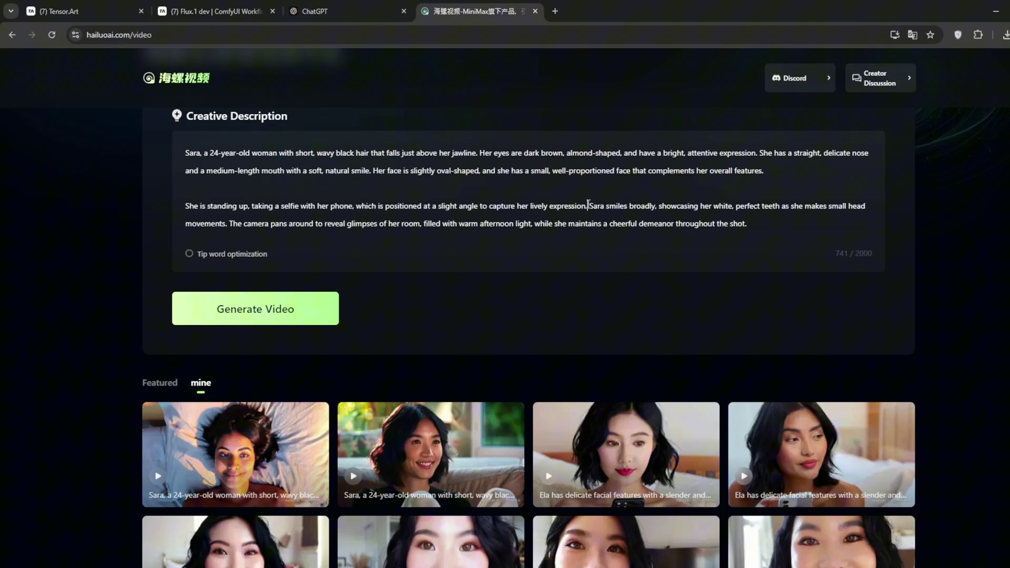
pyautogui.write('The camera t')
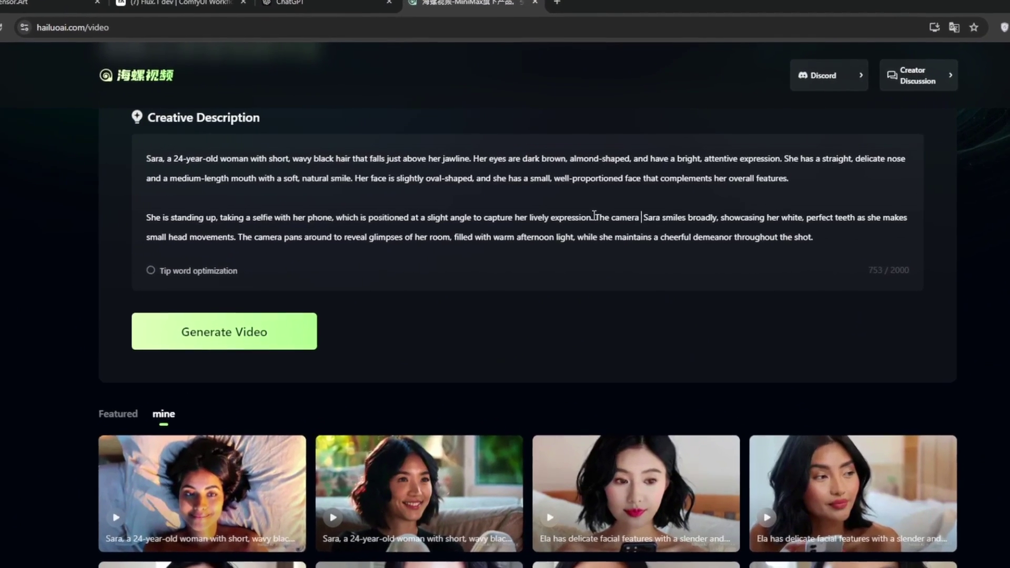
pyautogui.press('BackSpace')
pyautogui.write("'s po")
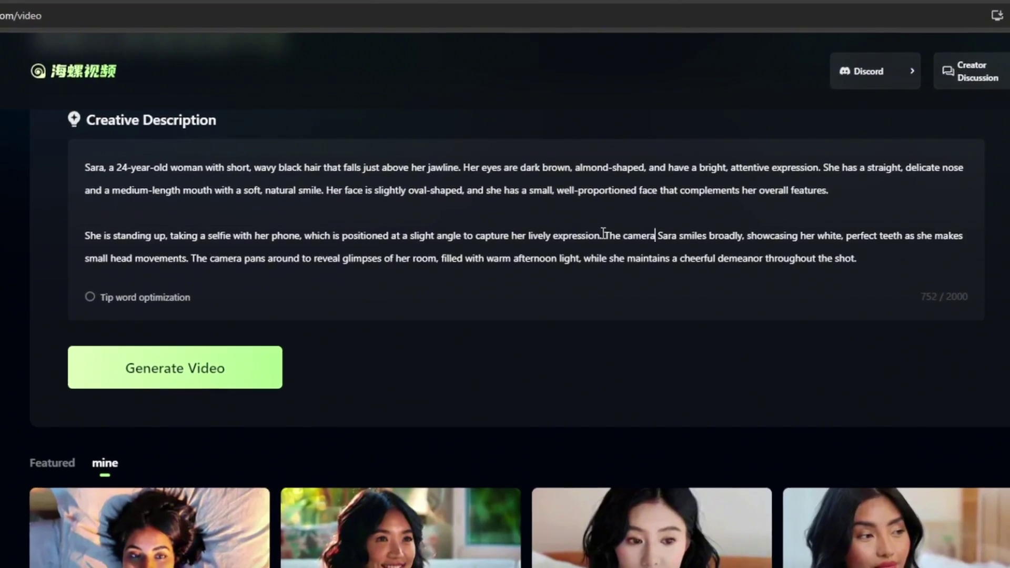
pyautogui.write('iu')
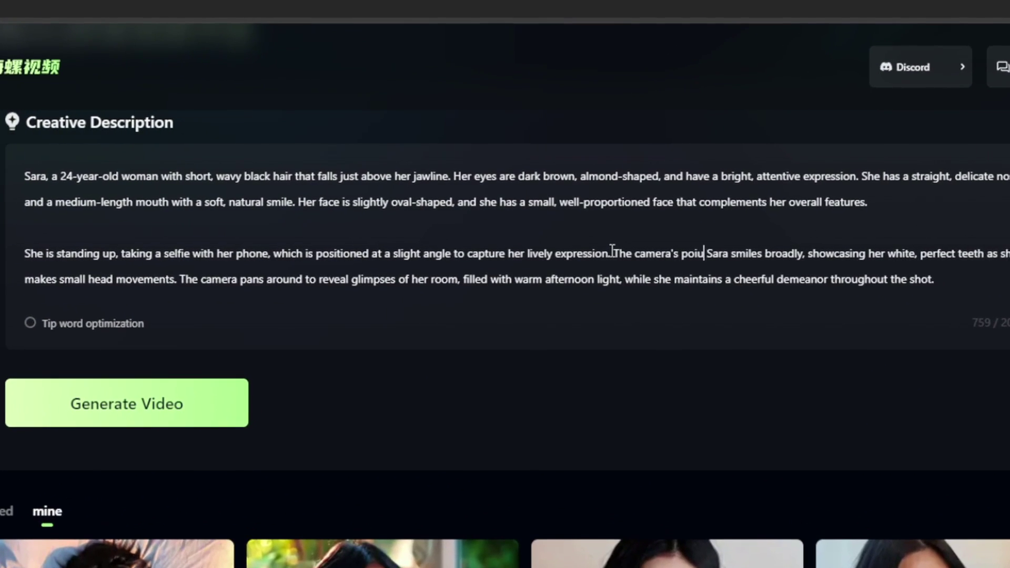
pyautogui.write('t of view is fr')
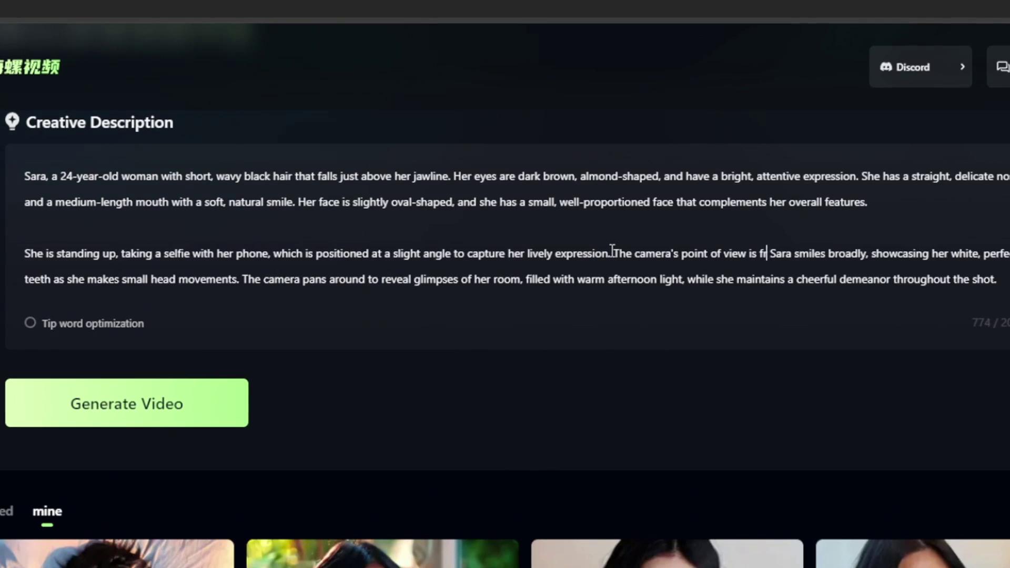
pyautogui.write('om the phone. So the phone is not shown.')
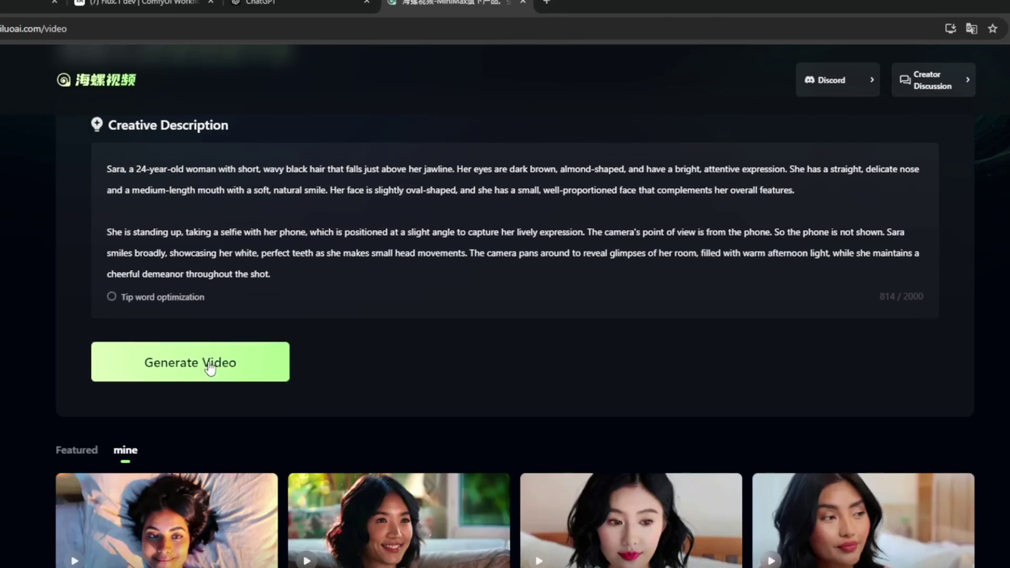
pyautogui.click(151, 420)
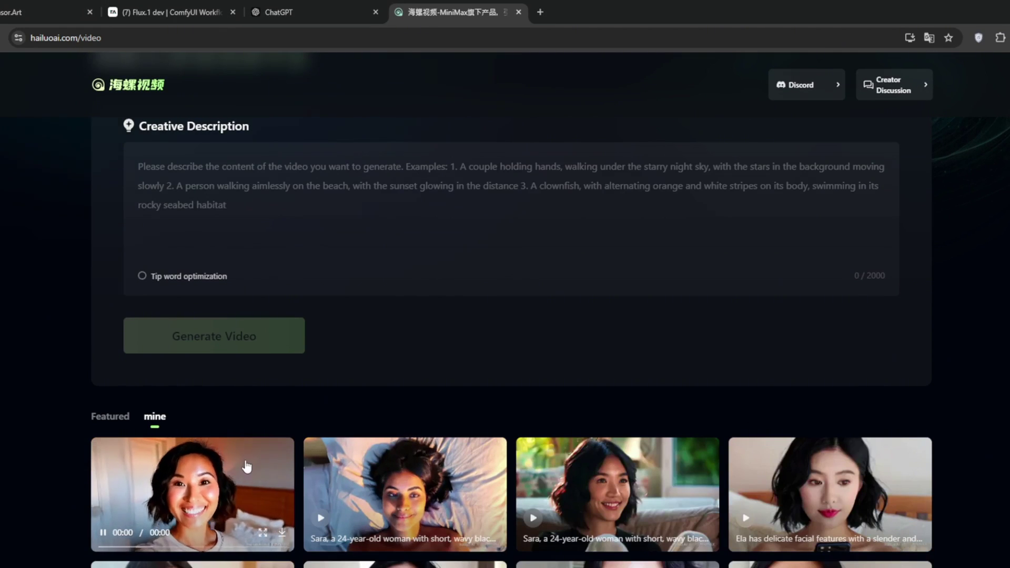
# Step: Download the newest Sara video from the mine gallery
pyautogui.click(216, 497)
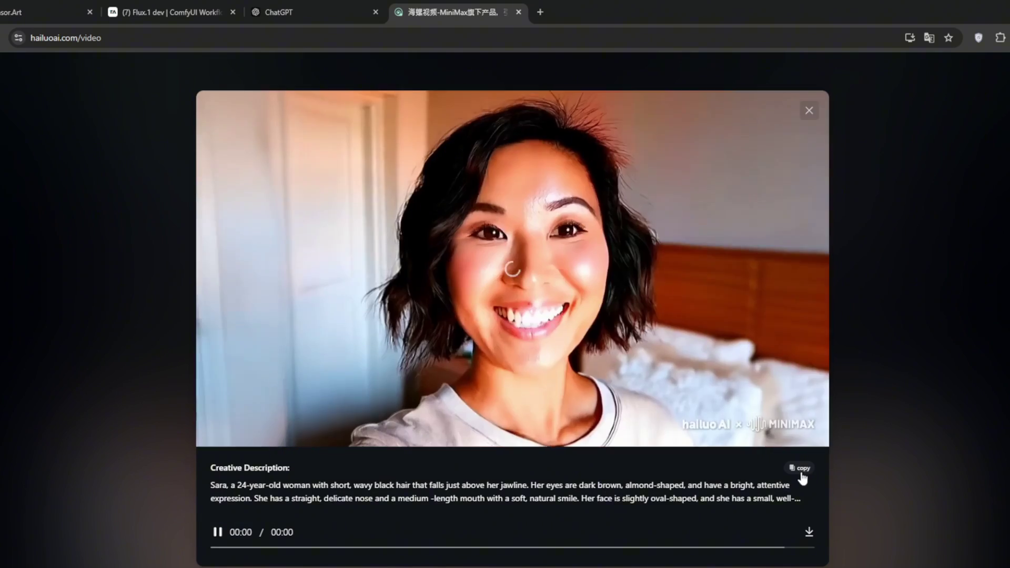
pyautogui.click(807, 537)
pyautogui.click(943, 364)
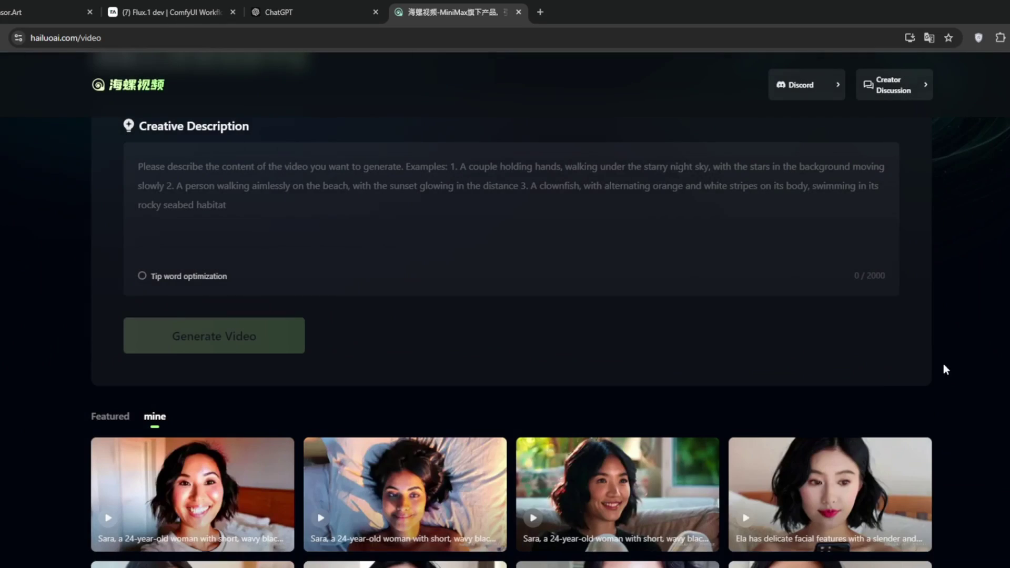
pyautogui.hotkey('ctrl', 'v')
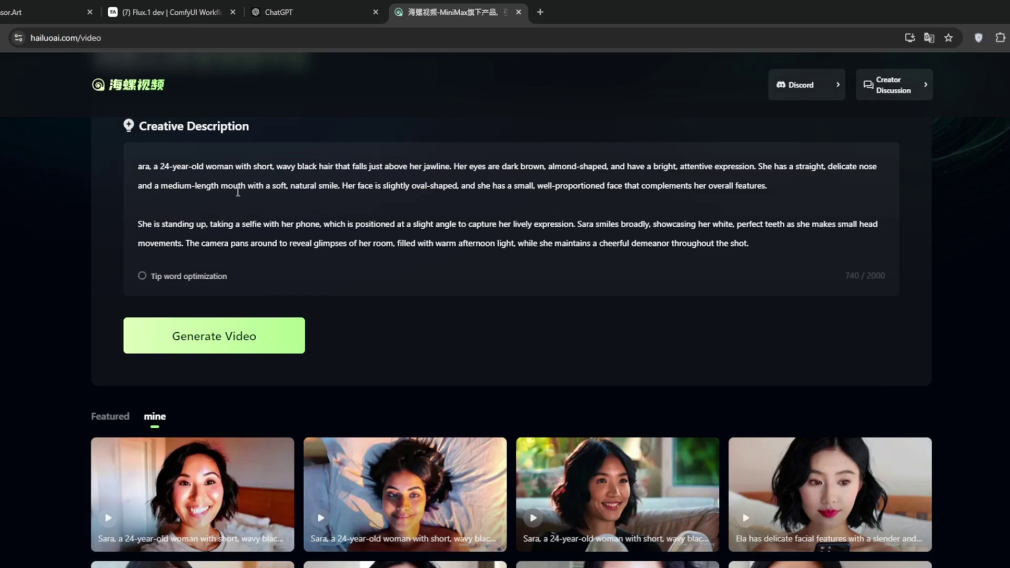
# Step: Replace the description with the revised 814-character selfie prompt and generate another video
pyautogui.click(192, 494)
pyautogui.click(800, 468)
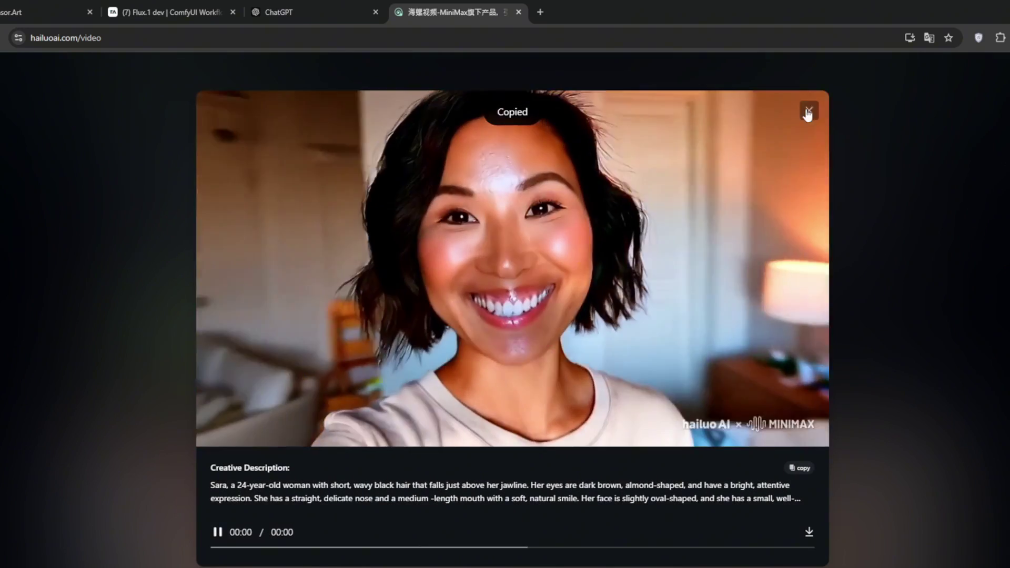
pyautogui.click(808, 110)
pyautogui.hotkey('ctrl', 'a')
pyautogui.press('BackSpace')
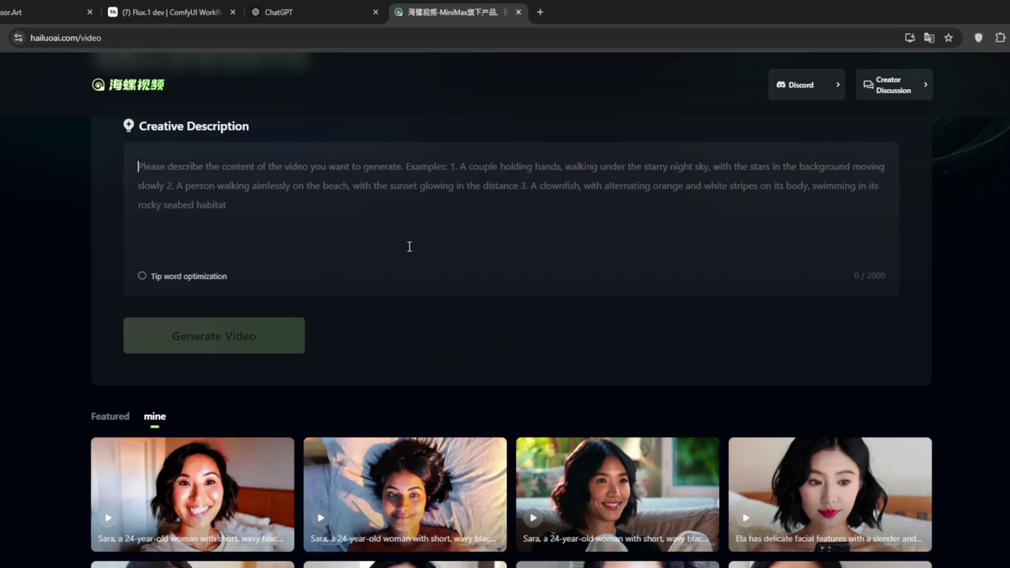
pyautogui.hotkey('ctrl', 'v')
pyautogui.click(200, 340)
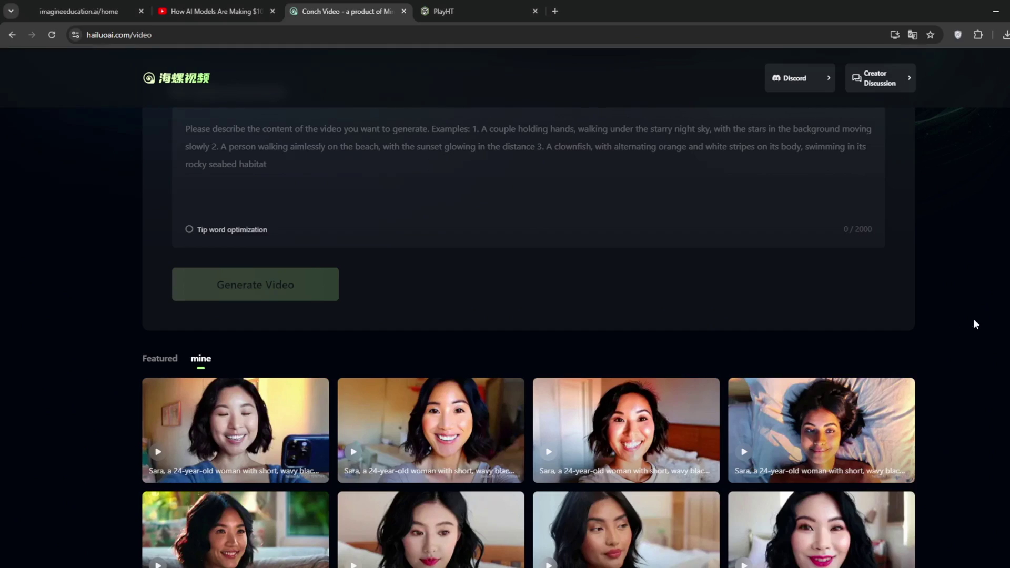
# Step: Download the new video of Sara holding up her phone
pyautogui.click(237, 421)
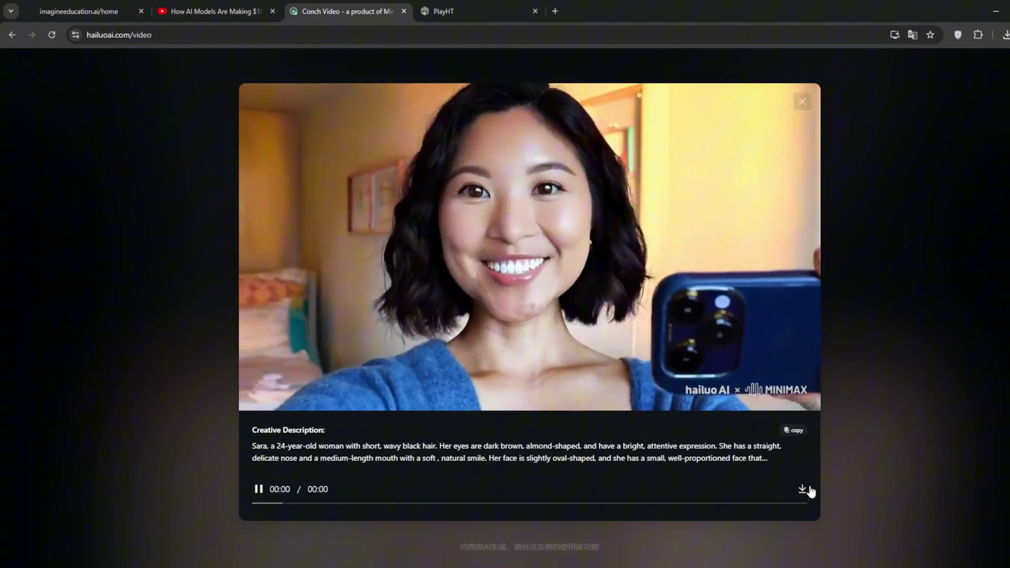
pyautogui.click(802, 488)
pyautogui.click(929, 210)
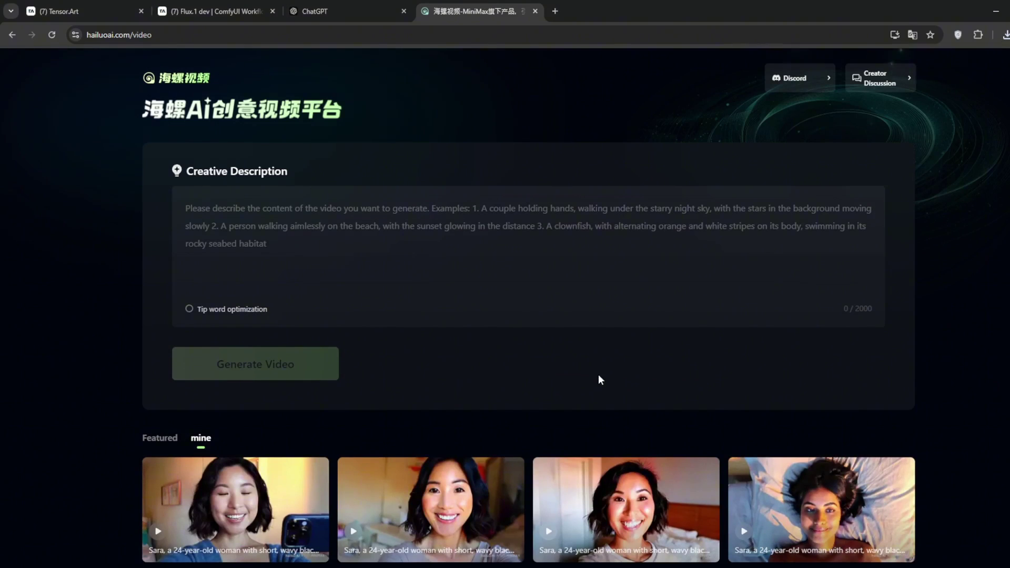
pyautogui.scroll(-1, 598, 368)
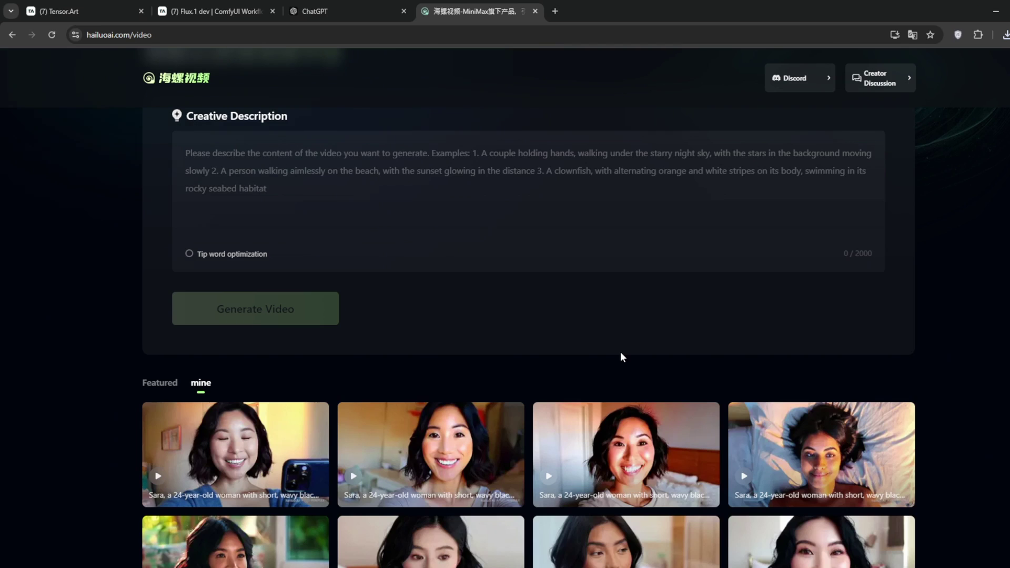
# Step: Open MioCreate's AI Face Swap for videos in a new tab via a 'mioc' search
pyautogui.click(553, 11)
pyautogui.write('mio')
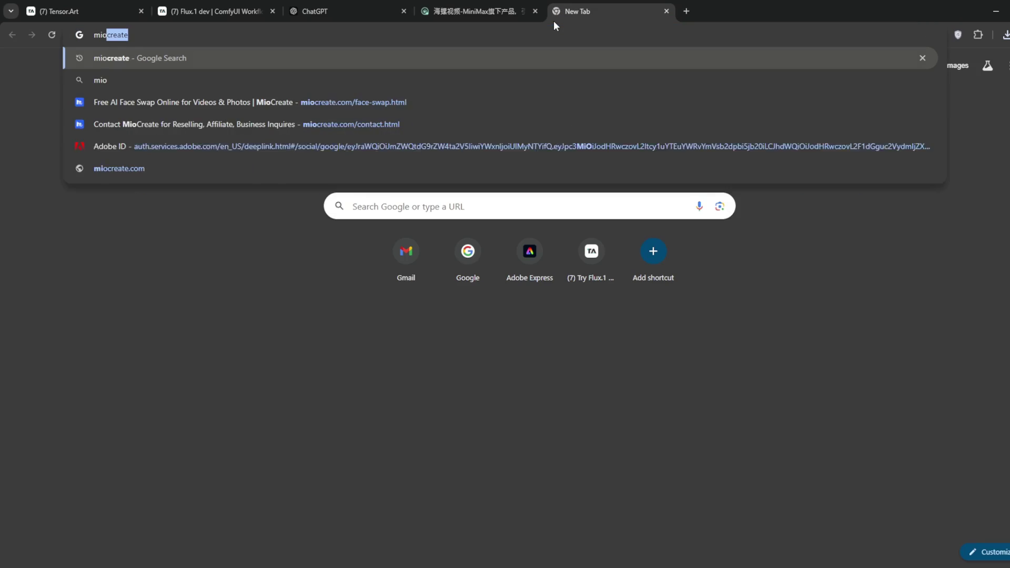
pyautogui.write('crea')
pyautogui.press('Return')
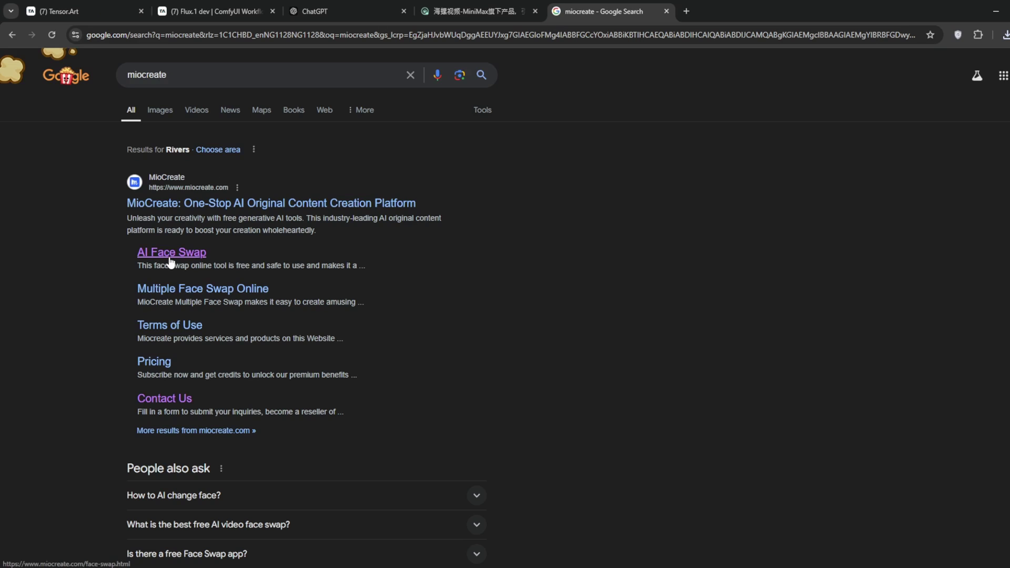
pyautogui.click(171, 253)
pyautogui.click(527, 180)
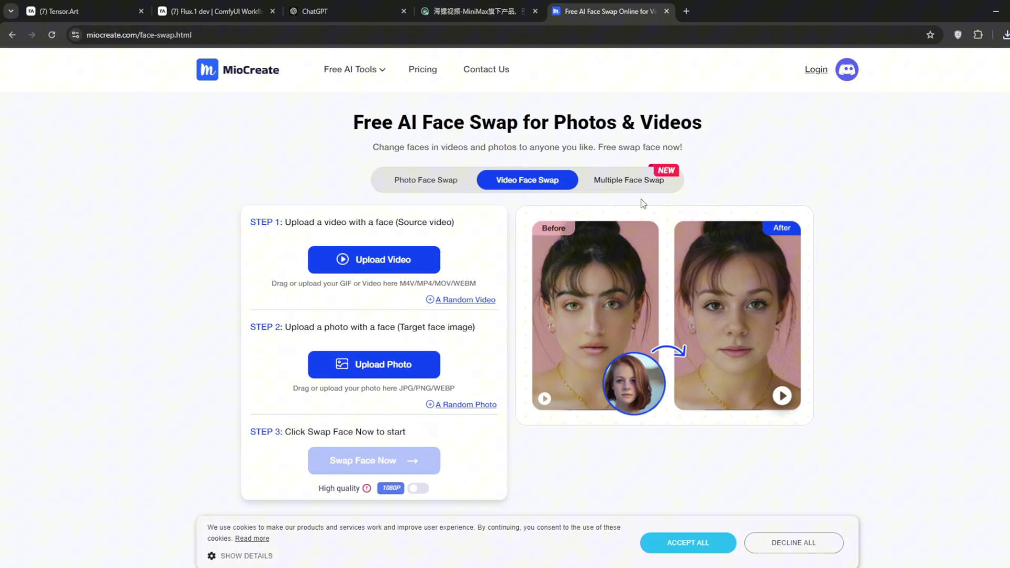
# Step: Add the newest Sara selfie video and Sara's face photo, then run and play the face swap
pyautogui.click(1006, 35)
pyautogui.moveTo(925, 100); pyautogui.dragTo(396, 262)
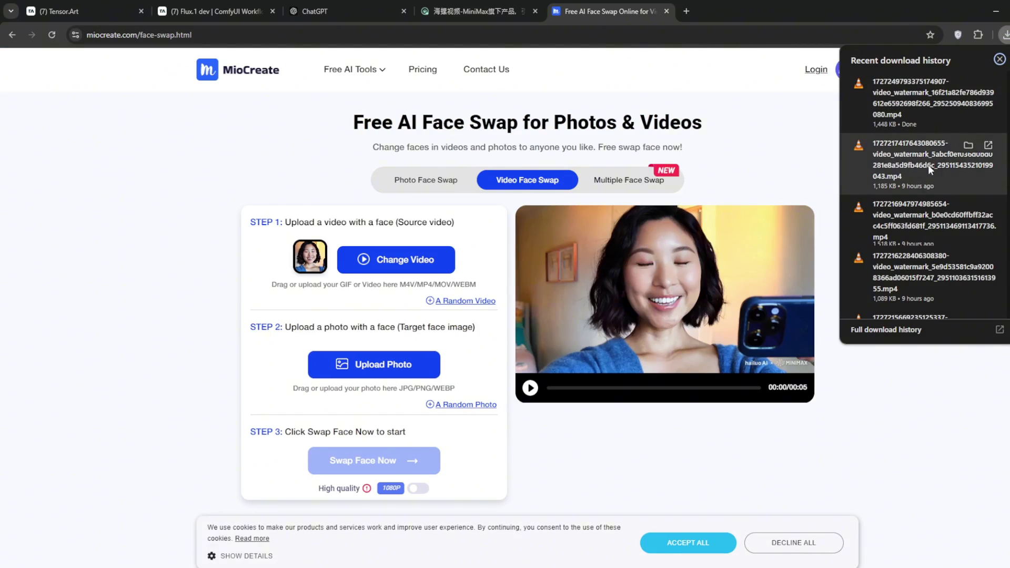
pyautogui.scroll(-3, 905, 221)
pyautogui.moveTo(907, 251); pyautogui.dragTo(392, 369)
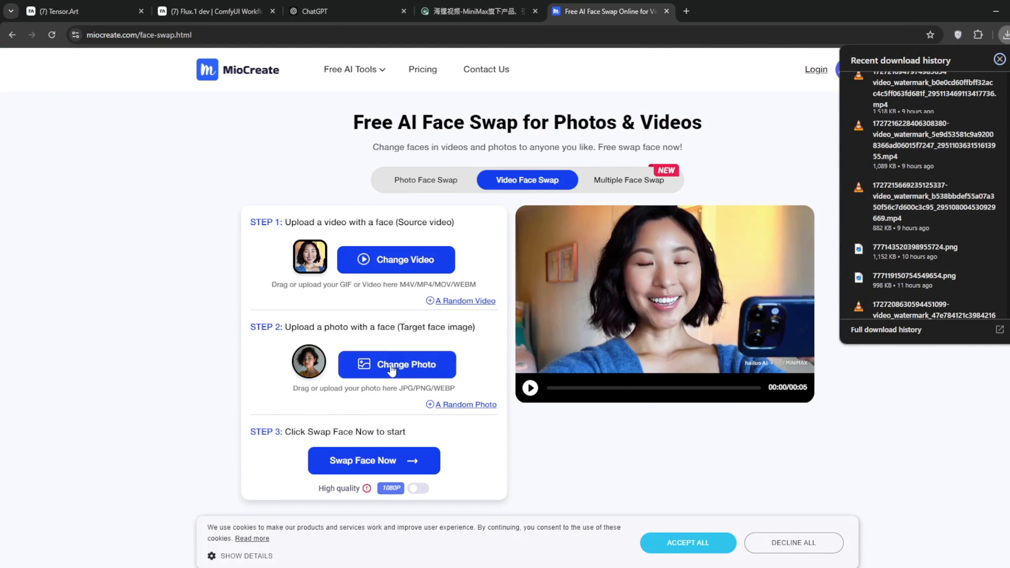
pyautogui.click(536, 462)
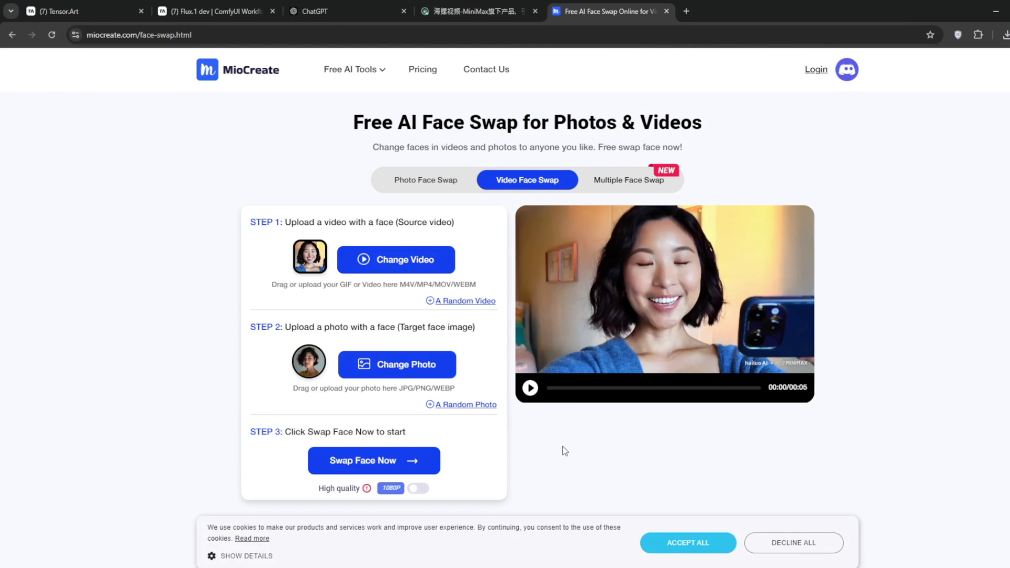
pyautogui.click(363, 464)
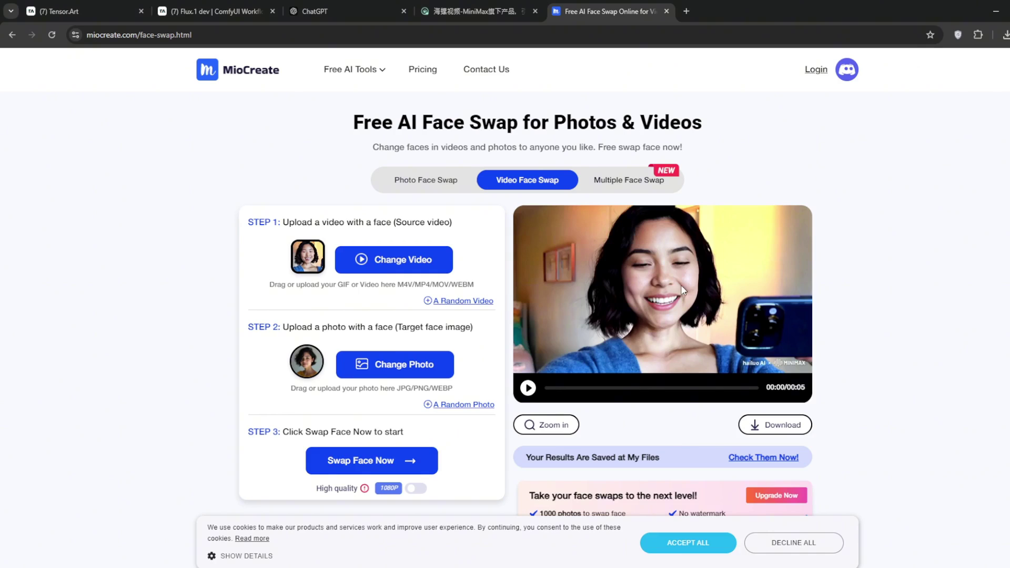
pyautogui.click(528, 389)
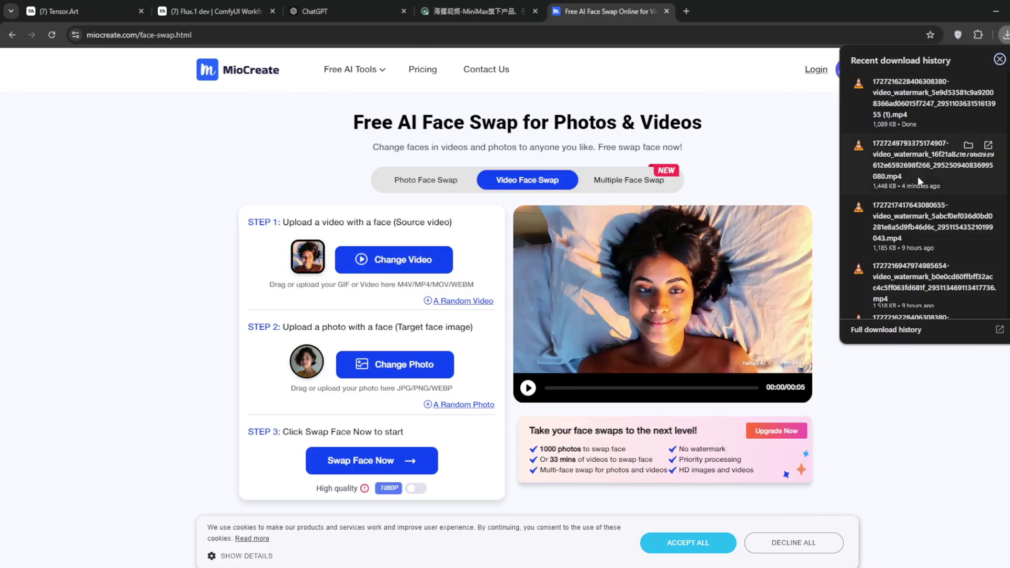
pyautogui.click(347, 460)
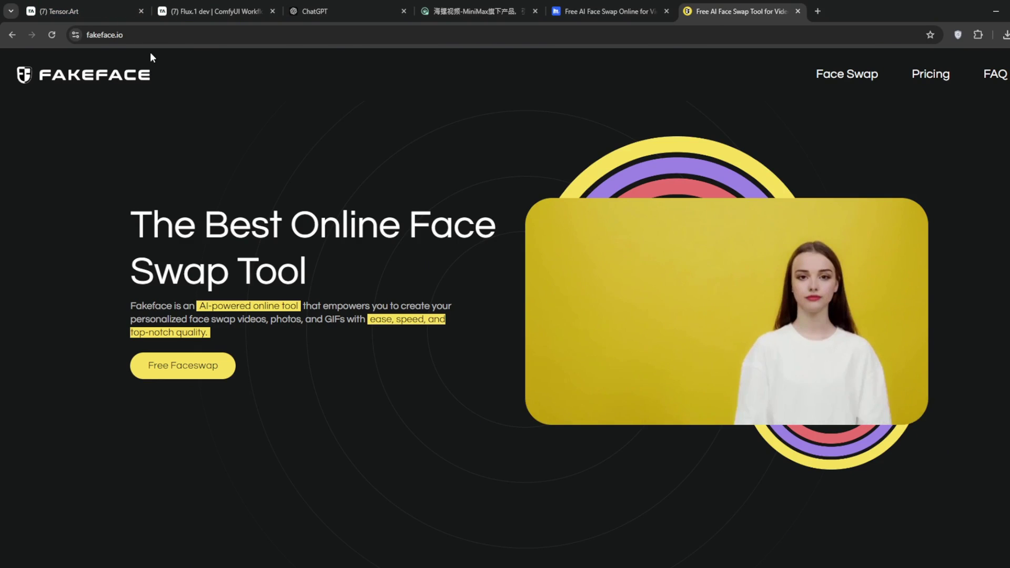
# Step: Open the FakeFace workspace, sign in with Google, and upload the downloaded selfie video
pyautogui.click(203, 362)
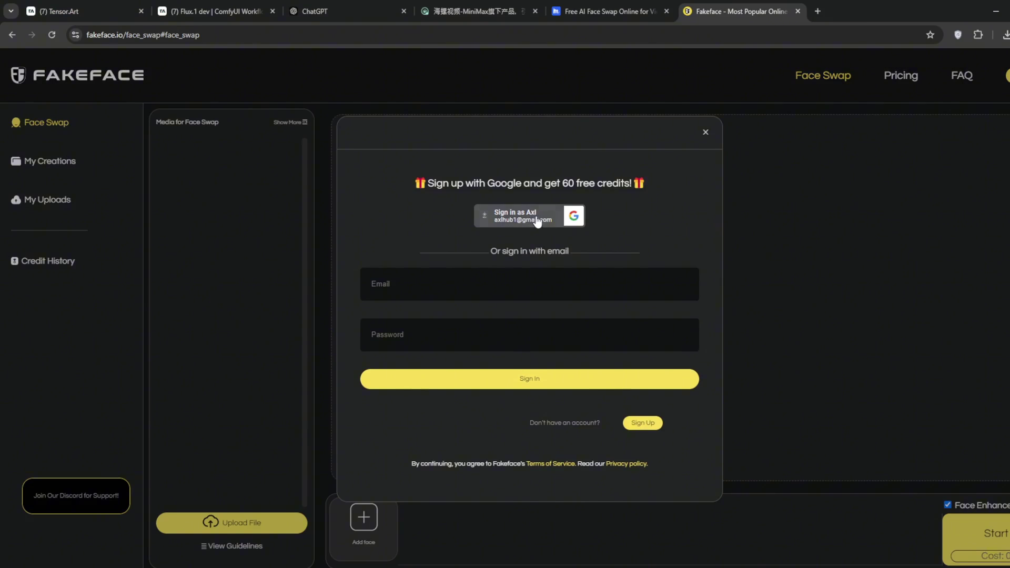
pyautogui.click(534, 218)
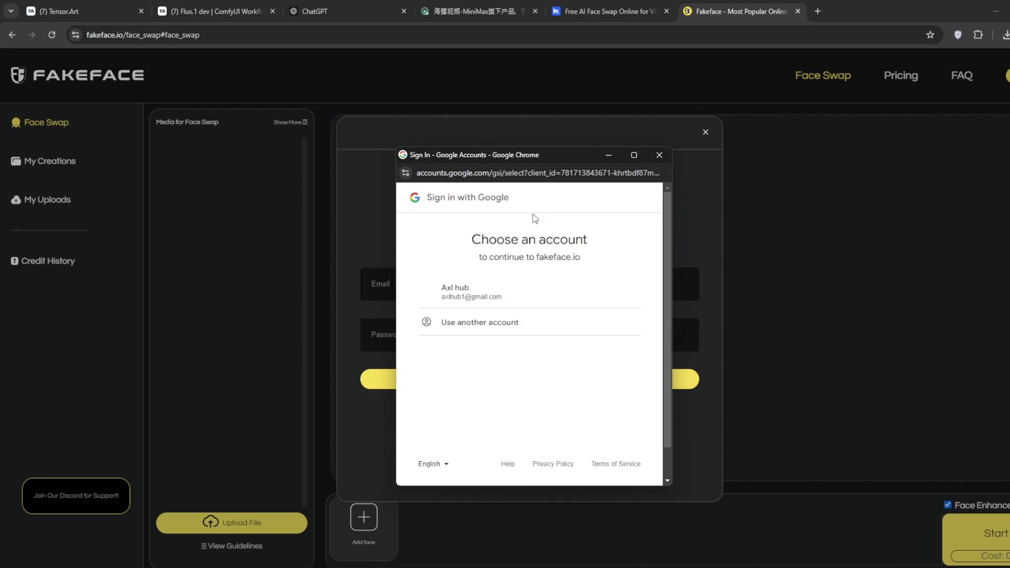
pyautogui.click(516, 293)
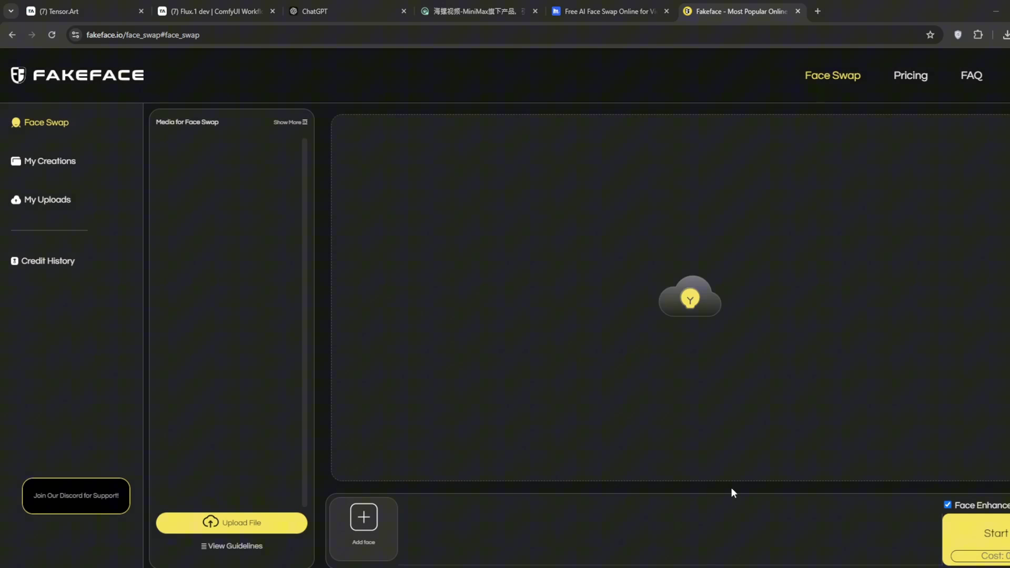
pyautogui.click(649, 283)
pyautogui.press('Escape')
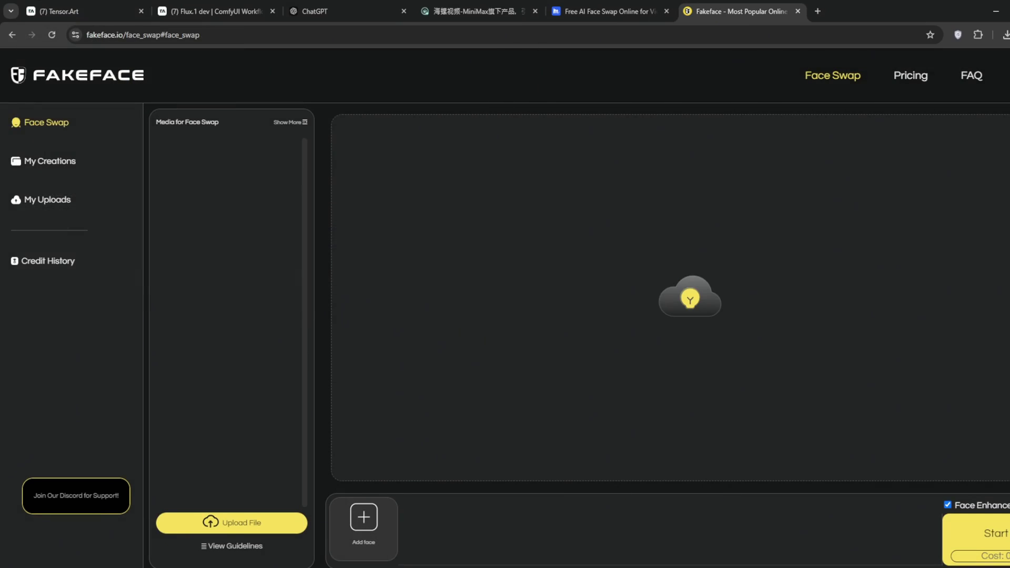
pyautogui.click(1005, 35)
pyautogui.moveTo(926, 97); pyautogui.dragTo(725, 280)
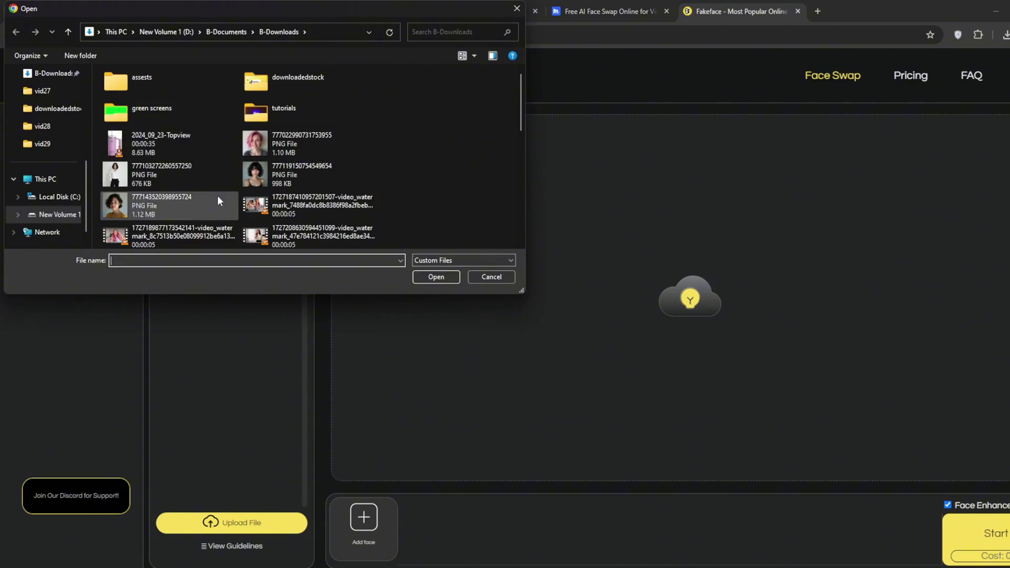
pyautogui.scroll(-2, 217, 195)
pyautogui.click(449, 278)
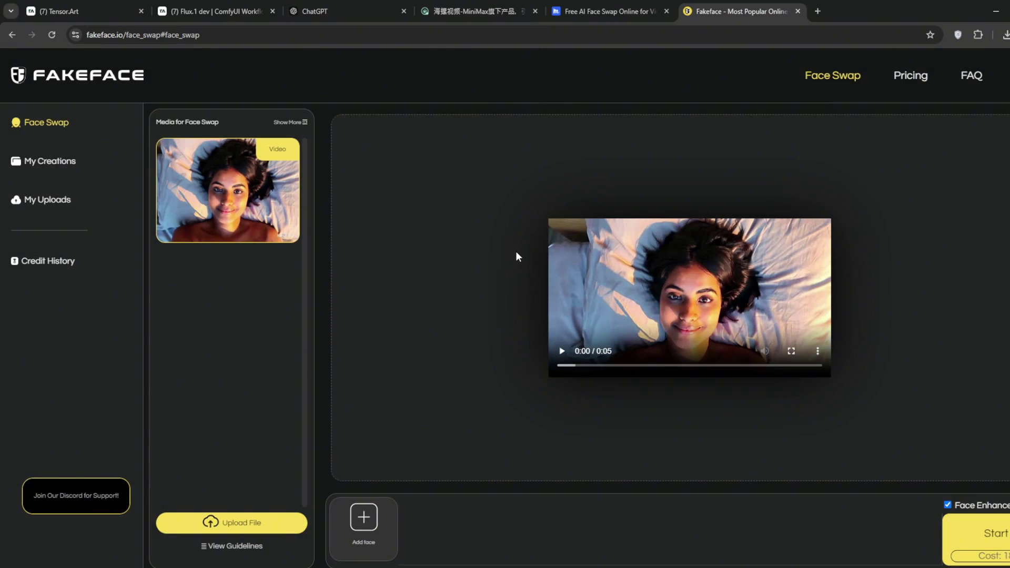
# Step: Add the curly-haired face photo and launch the swap, accepting only the affordable seconds
pyautogui.click(363, 518)
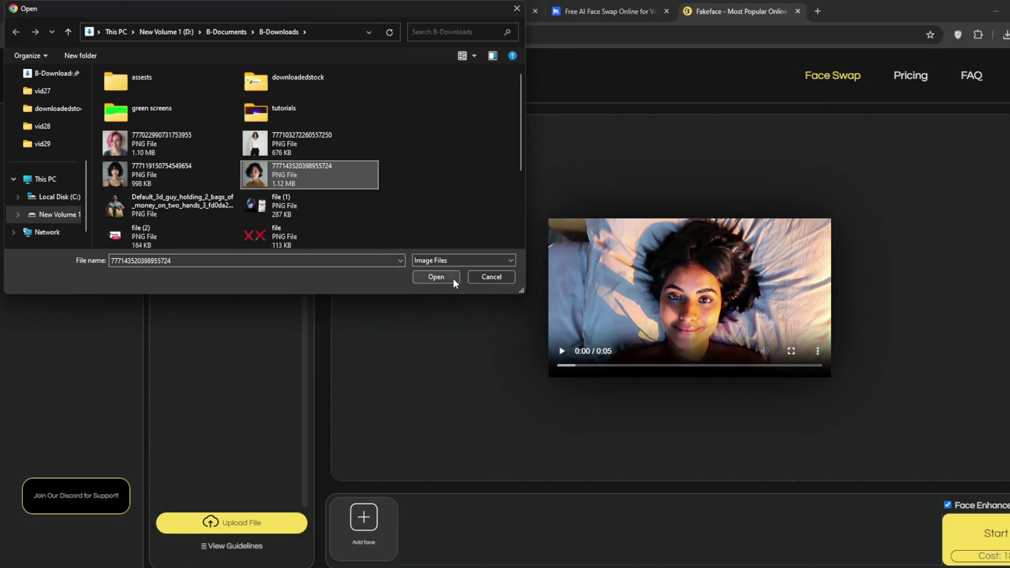
pyautogui.click(453, 279)
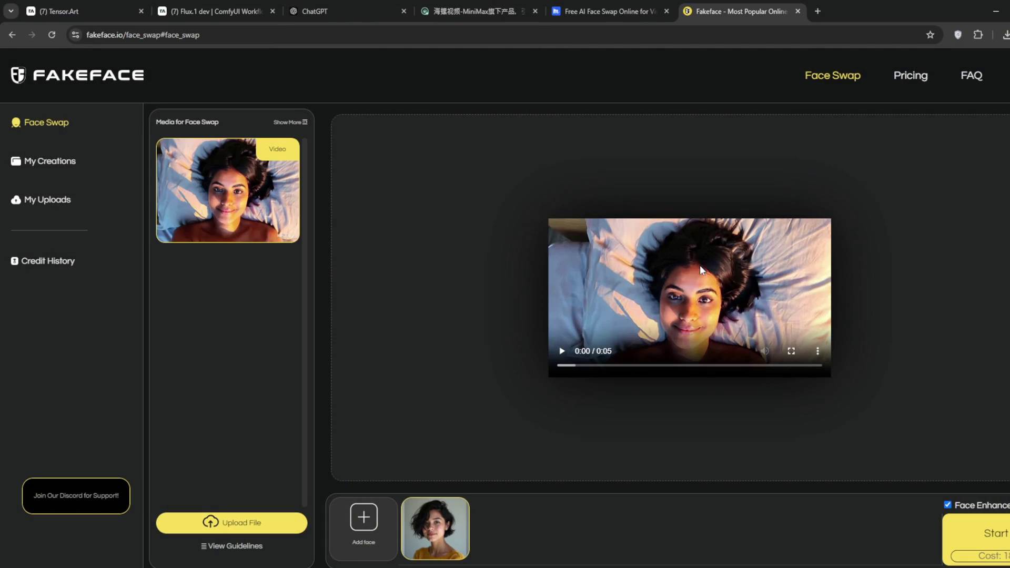
pyautogui.click(997, 537)
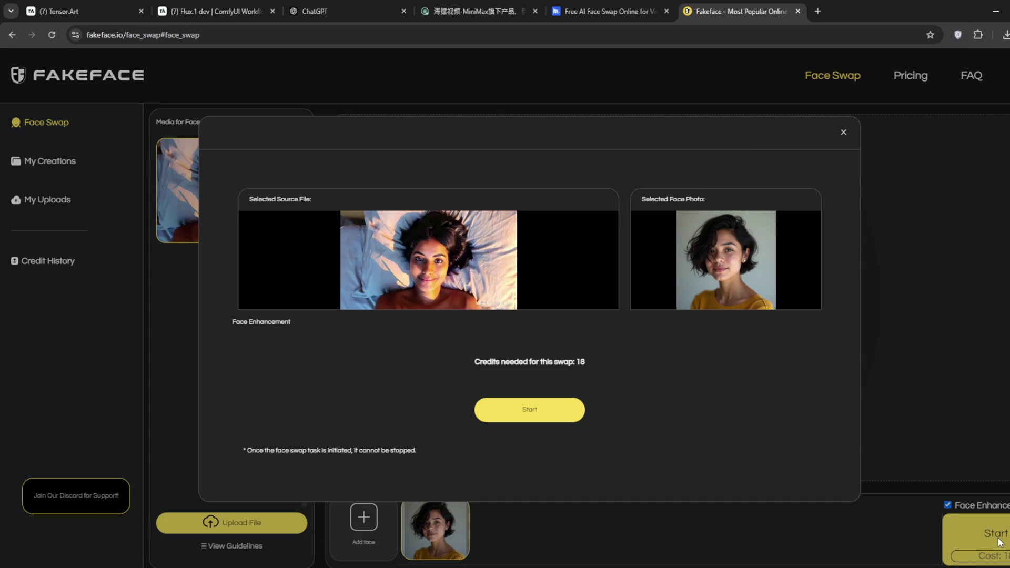
pyautogui.click(548, 411)
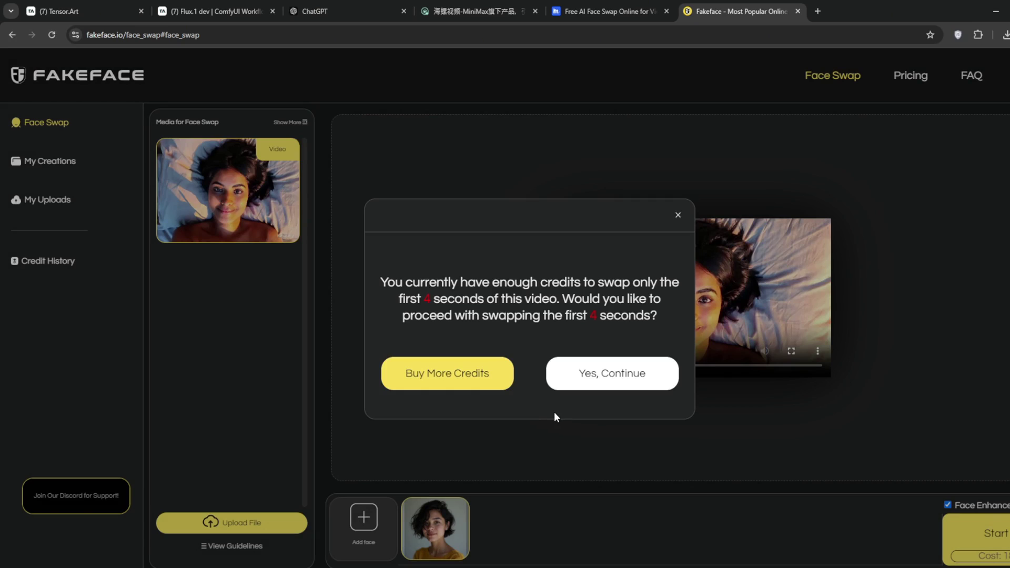
pyautogui.click(599, 379)
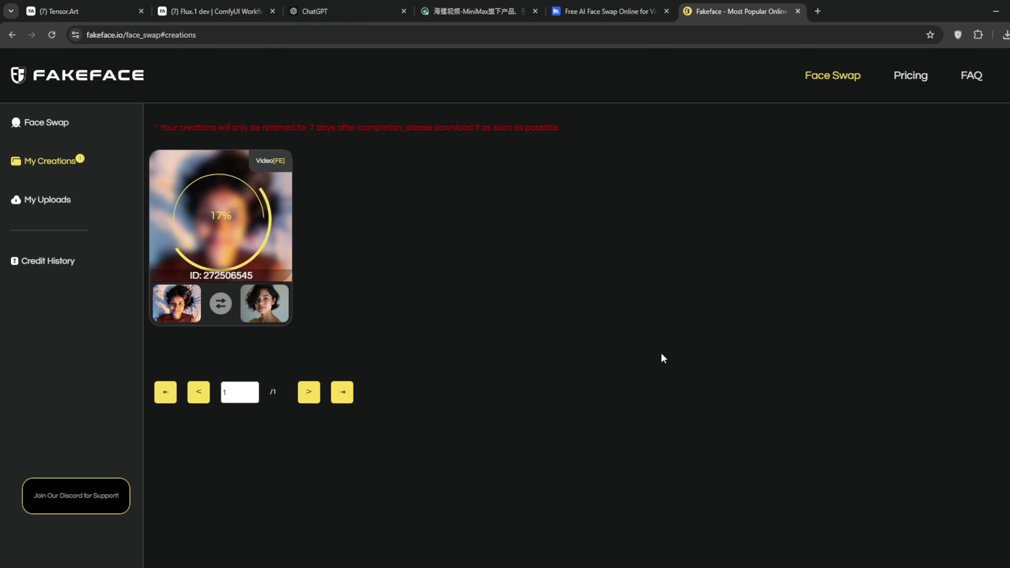
# Step: Get and copy a temporary email address from temp-mail.org, then go back to FakeFace creations
pyautogui.click(817, 11)
pyautogui.write('temp')
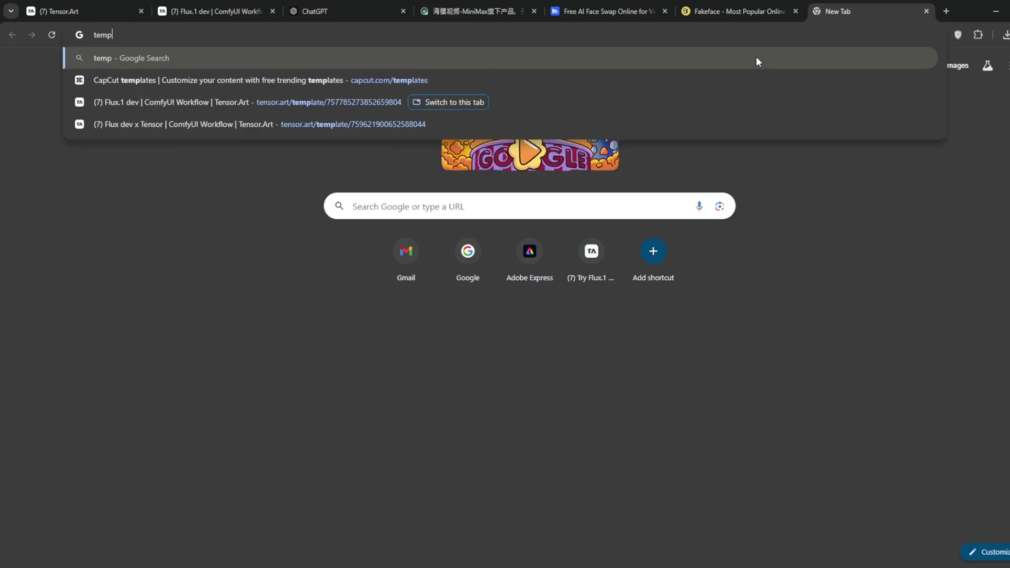
pyautogui.write('-mail.org')
pyautogui.press('Return')
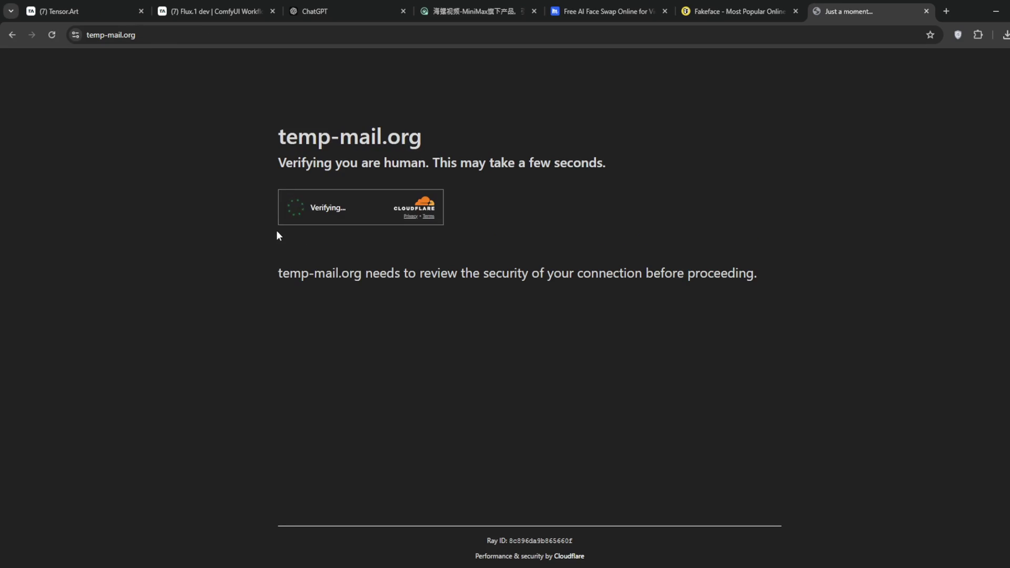
pyautogui.click(294, 207)
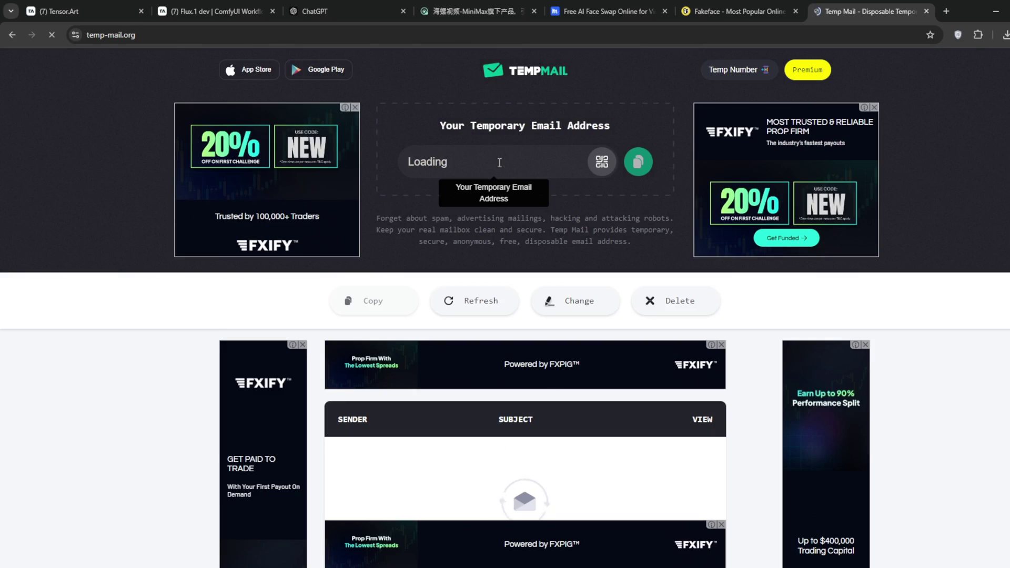
pyautogui.click(551, 161)
pyautogui.click(726, 11)
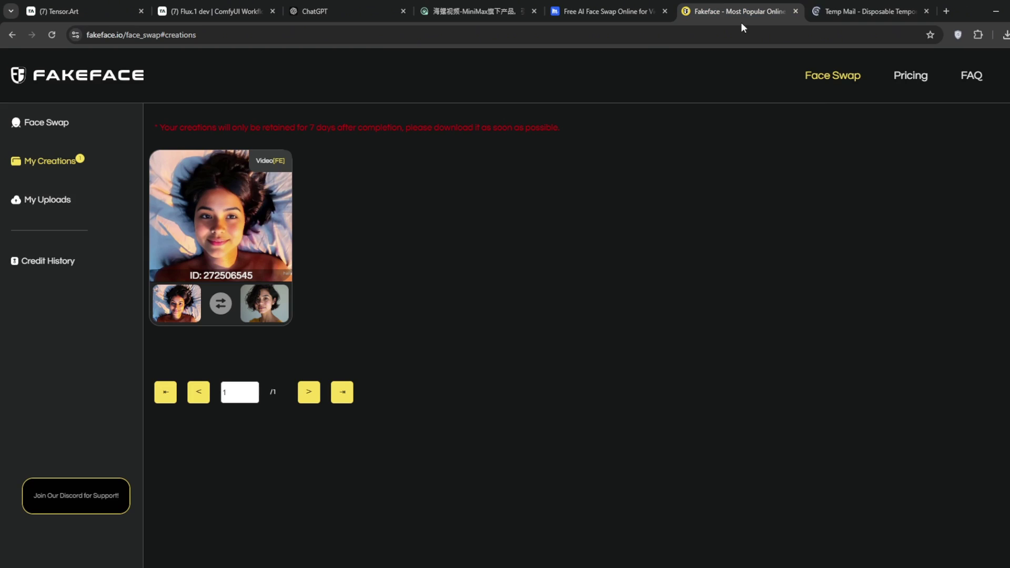
pyautogui.hotkey('ctrl', 'Tab')
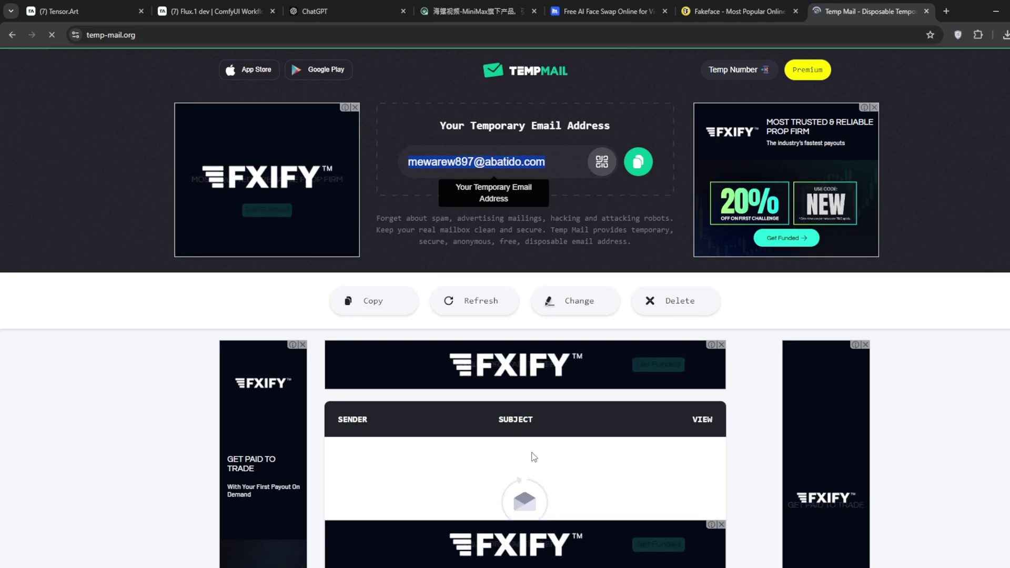
pyautogui.scroll(-2, 534, 457)
pyautogui.click(719, 10)
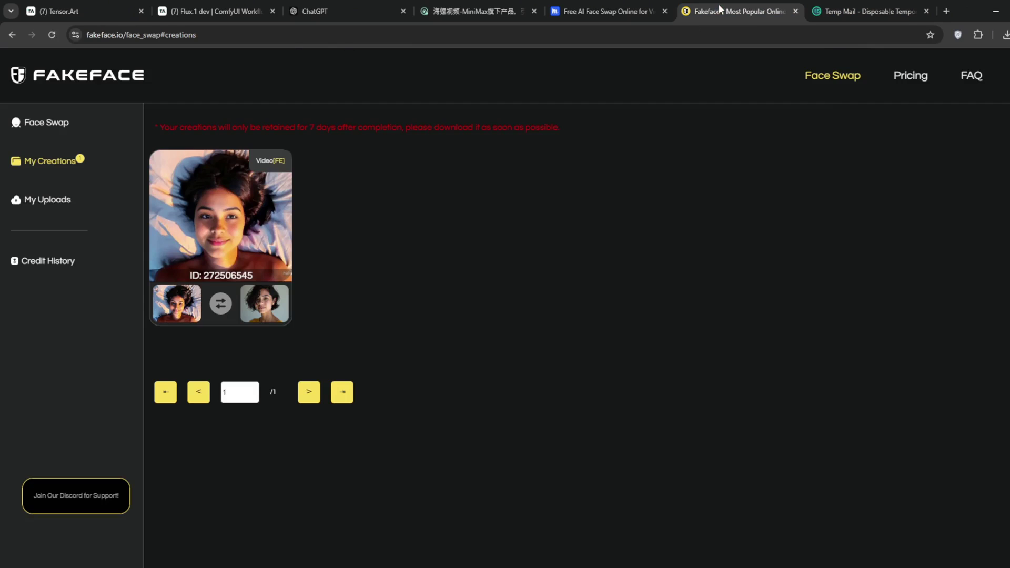
# Step: Download the finished face-swapped bed video from My Creations and close its preview
pyautogui.click(223, 222)
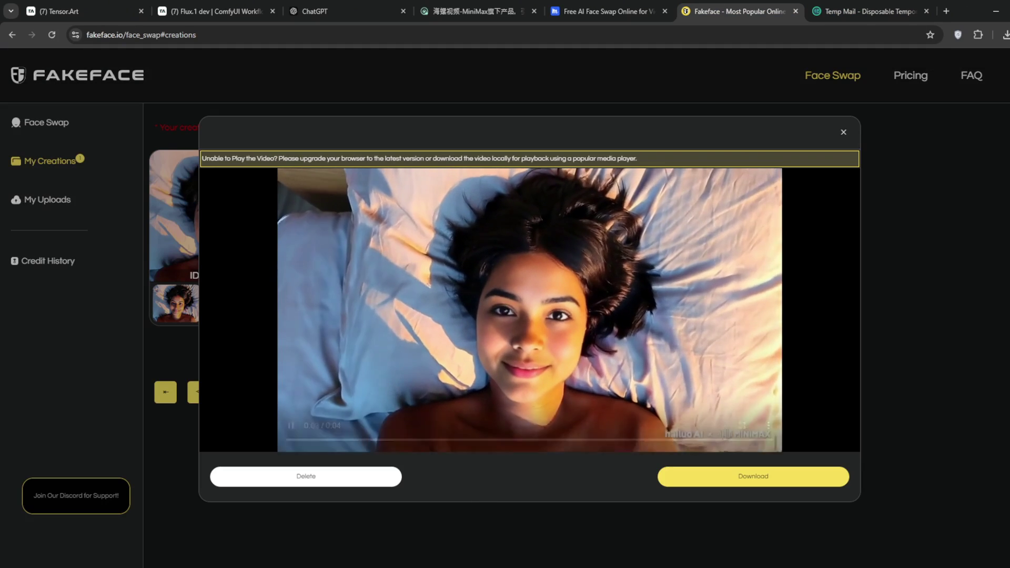
pyautogui.click(777, 481)
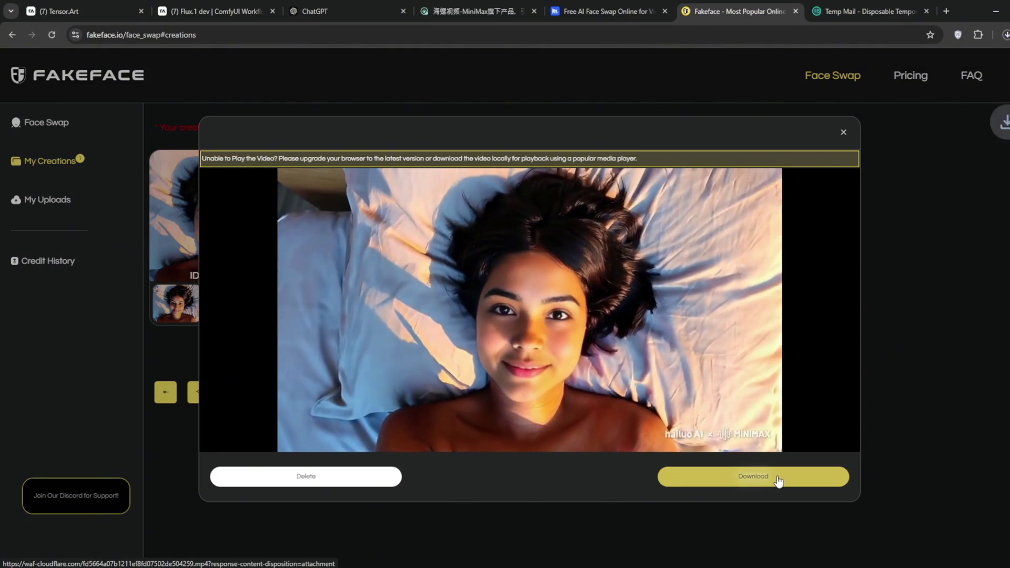
pyautogui.press('Escape')
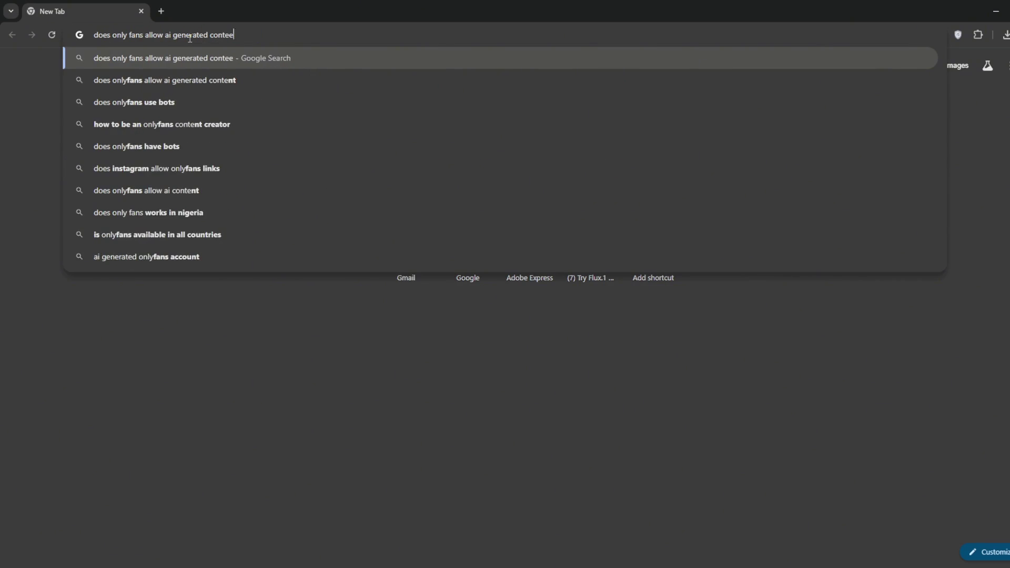
# Step: Search Google whether OnlyFans allows AI-generated content and skim the results
pyautogui.press('Return')
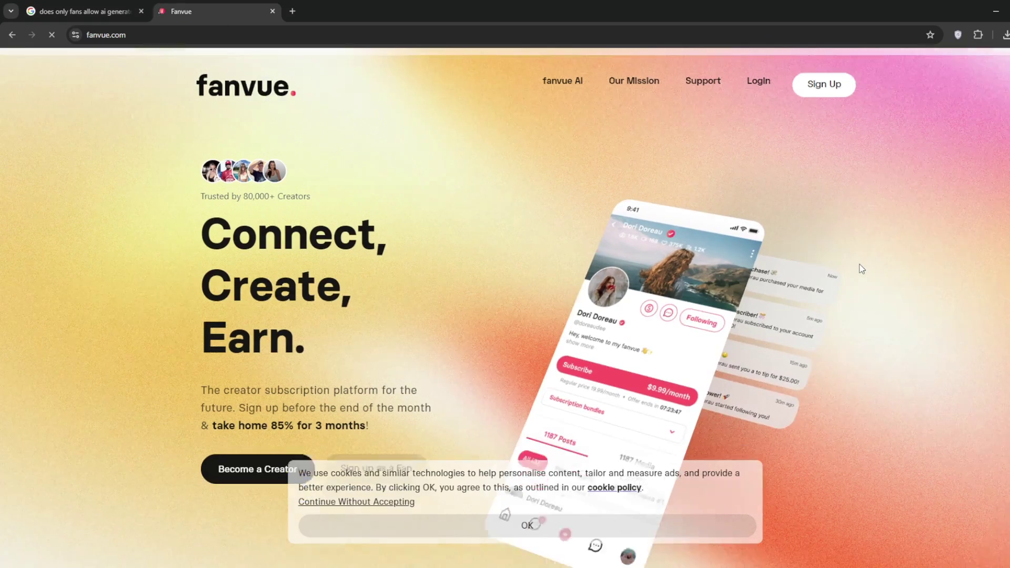
pyautogui.scroll(-6, 859, 266)
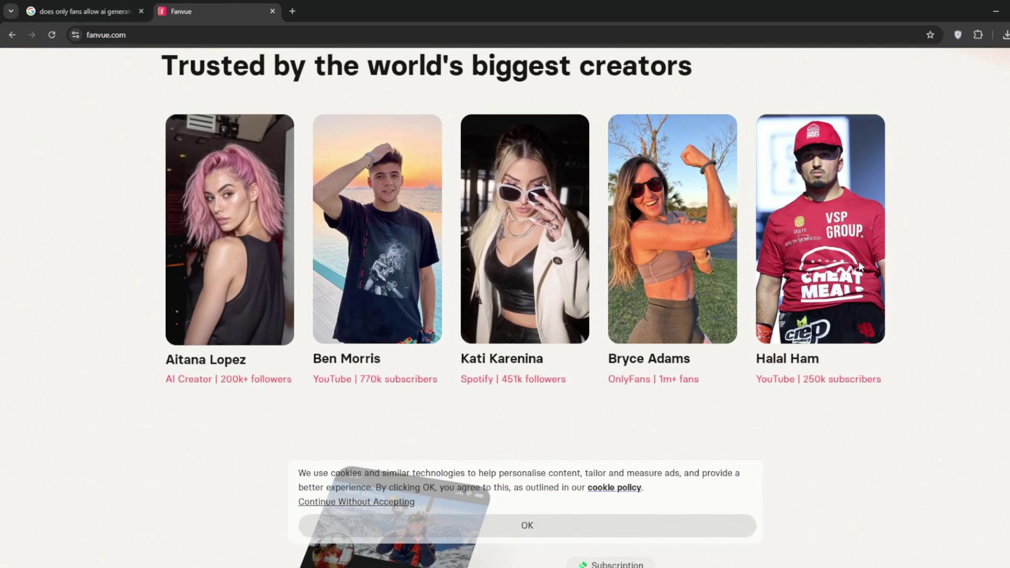
pyautogui.scroll(14, 879, 456)
# Step: Sign up as a Fanvue creator with a Google account and start the onboarding
pyautogui.click(258, 487)
pyautogui.click(541, 219)
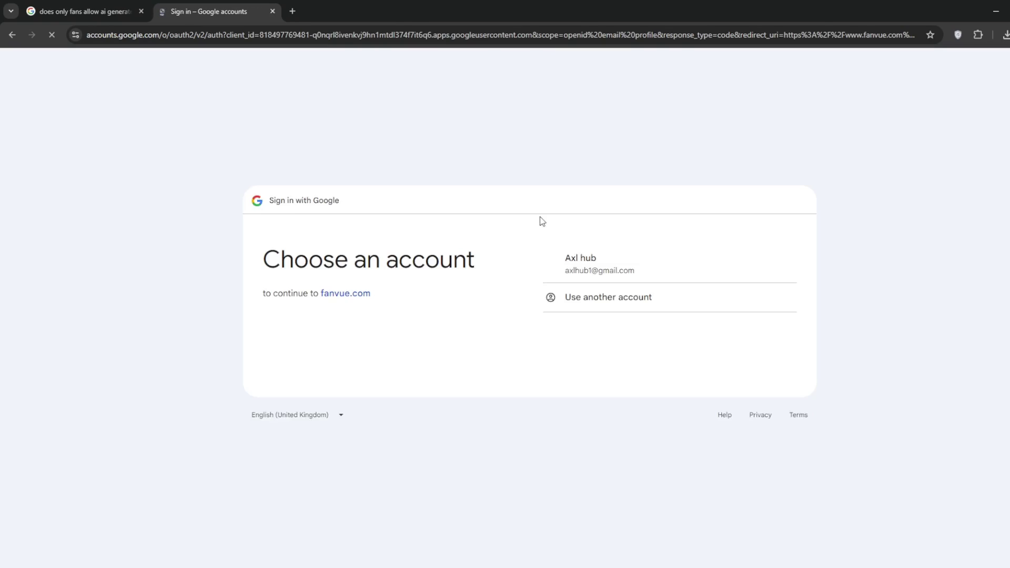
pyautogui.click(751, 253)
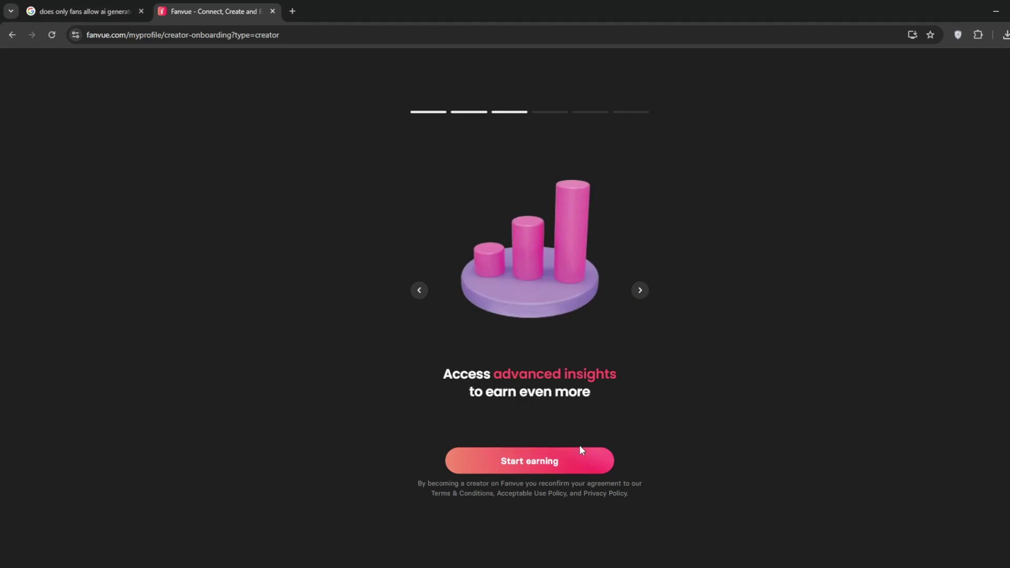
pyautogui.click(564, 461)
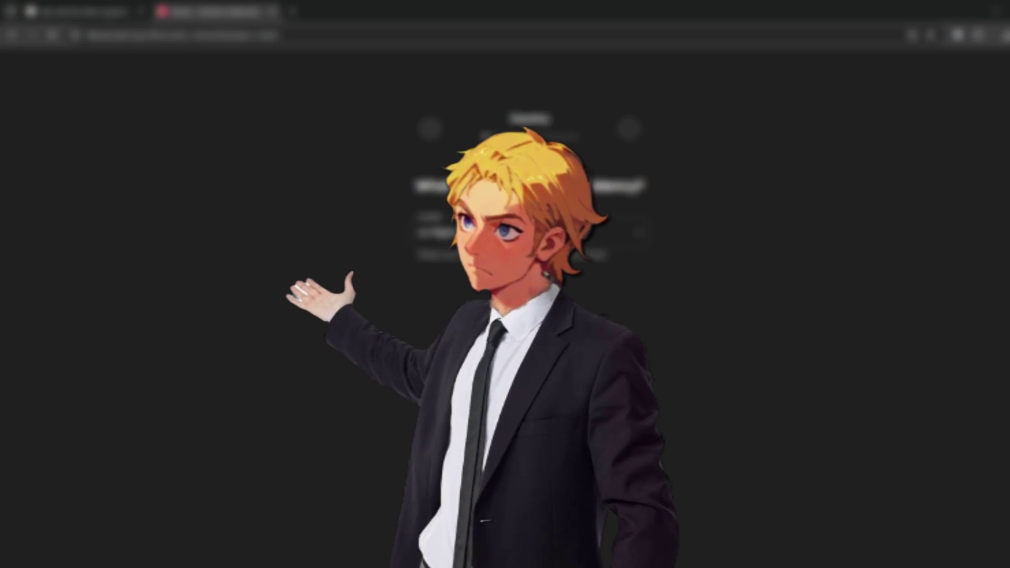